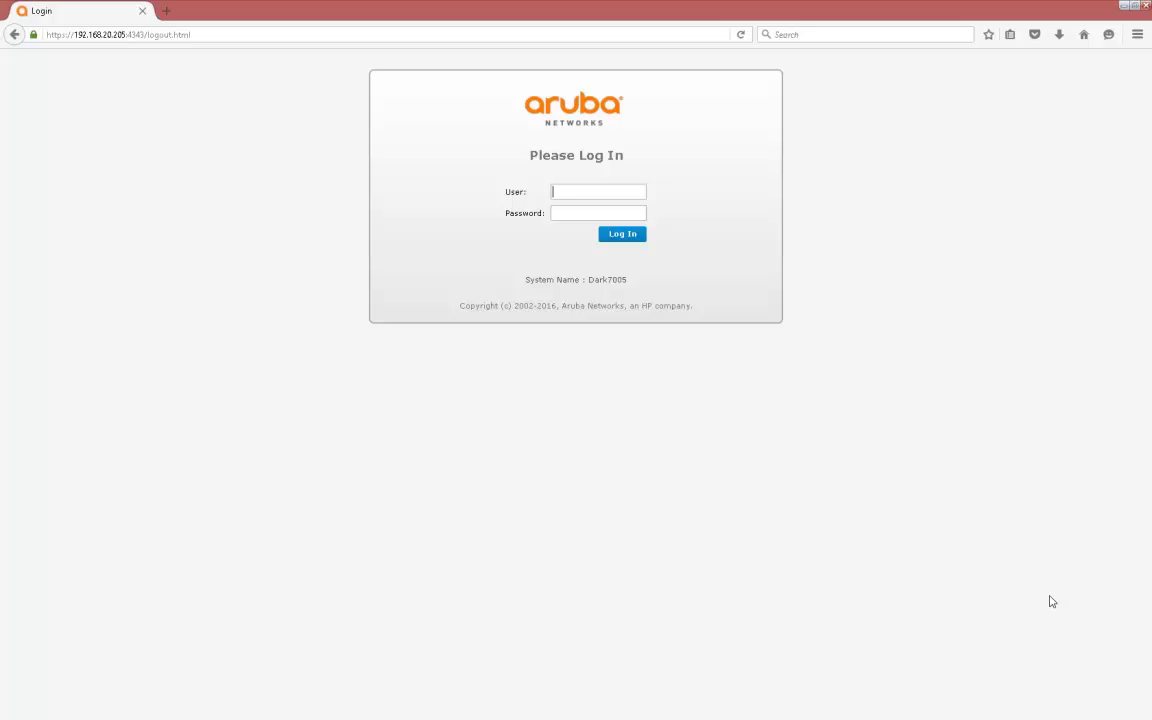
Log in to the controller as admin with the account password and open the Configuration section
text(admin)
key(Tab)
text(****************)
key(Return)
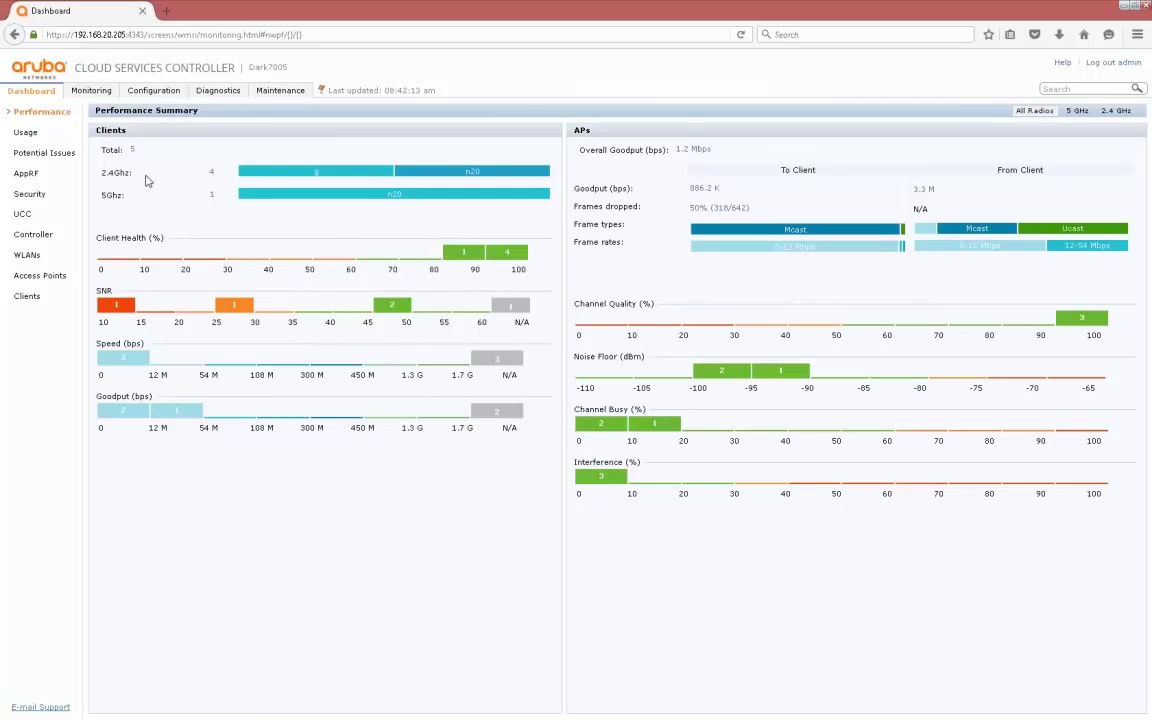
click(155, 91)
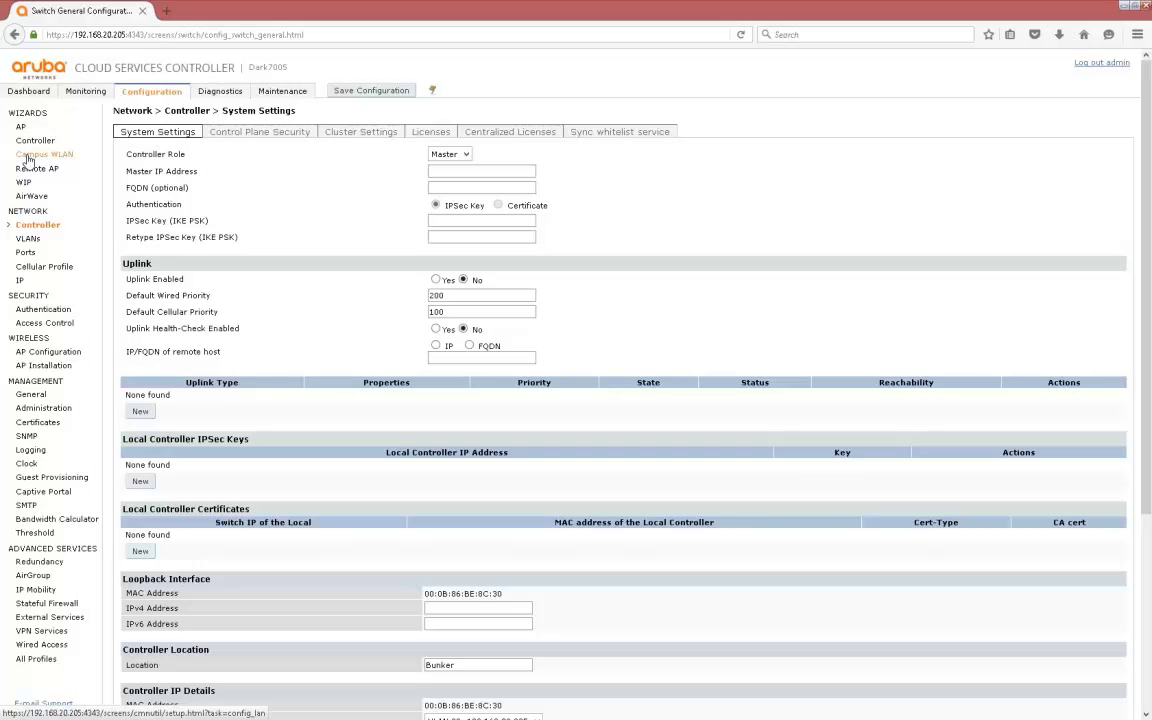
In the Campus WLAN wizard, create a new AP group named Noddy
click(28, 158)
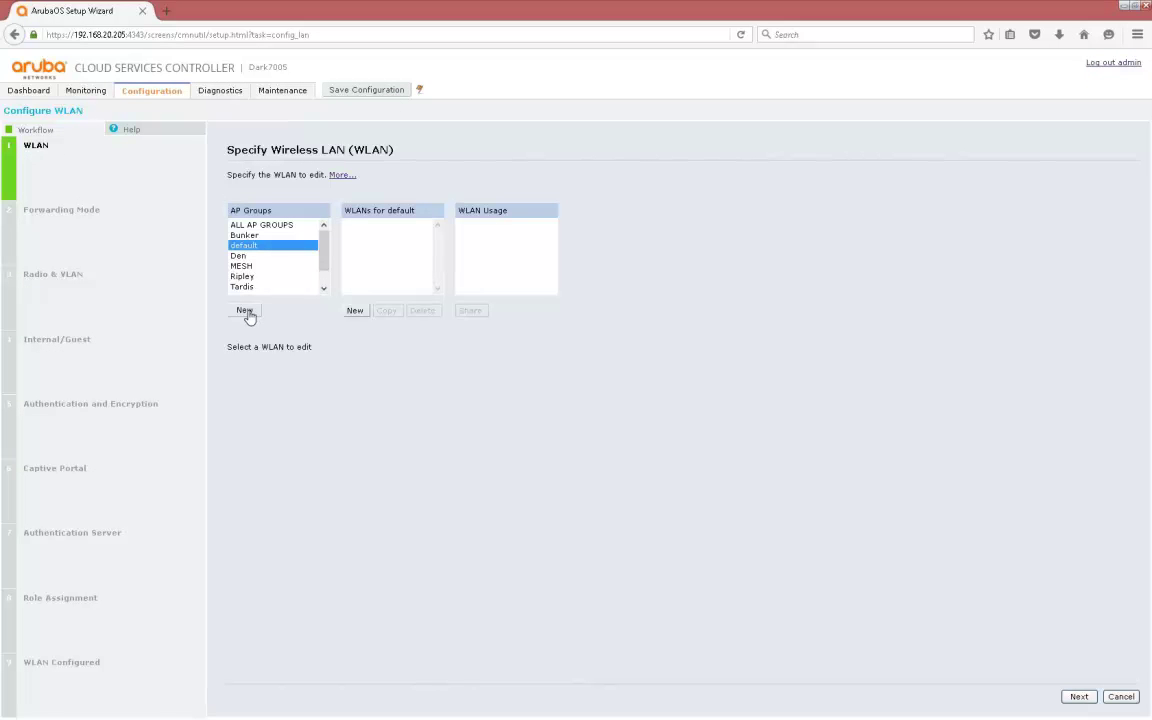
click(245, 311)
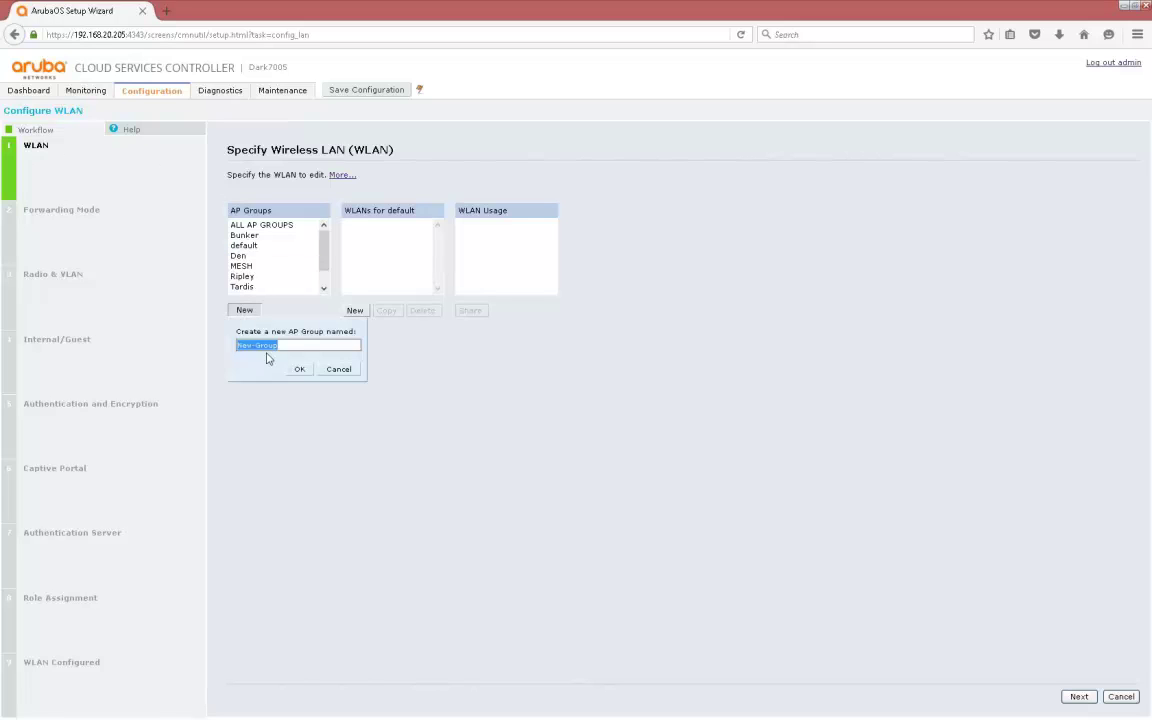
key(BackSpace)
text(Noddy)
click(300, 372)
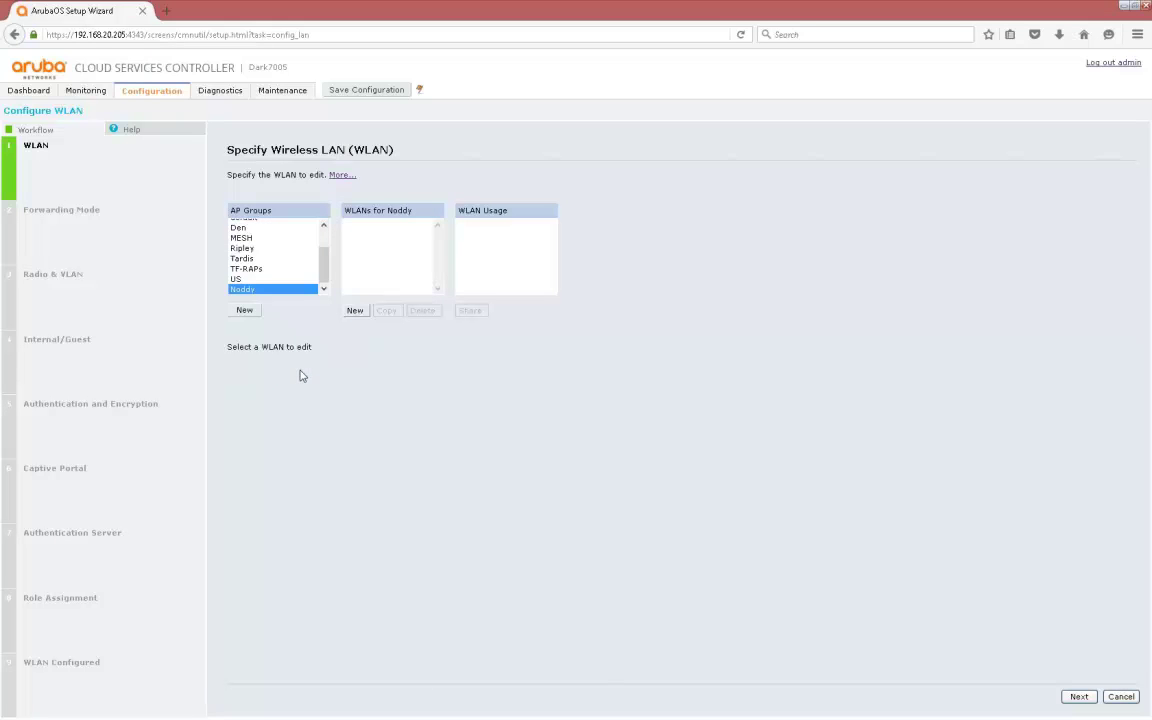
Add a new WLAN named Noddy to the Noddy group and continue to forwarding mode
click(355, 311)
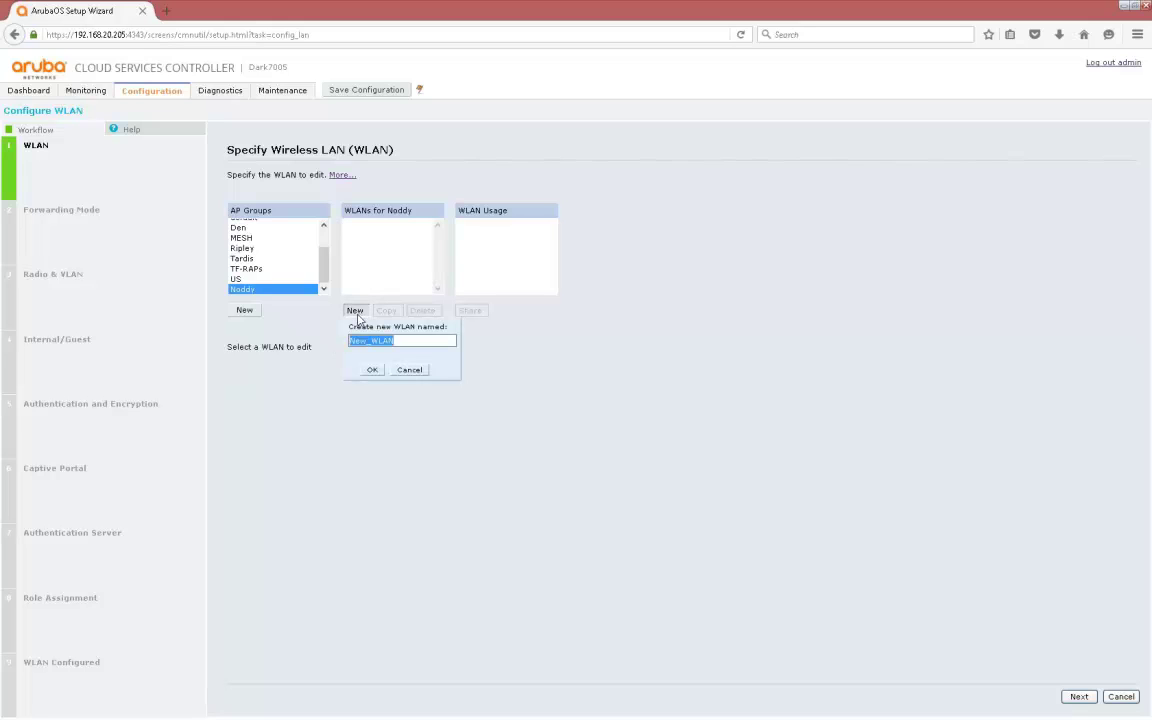
key(BackSpace)
text(Noddy)
click(371, 370)
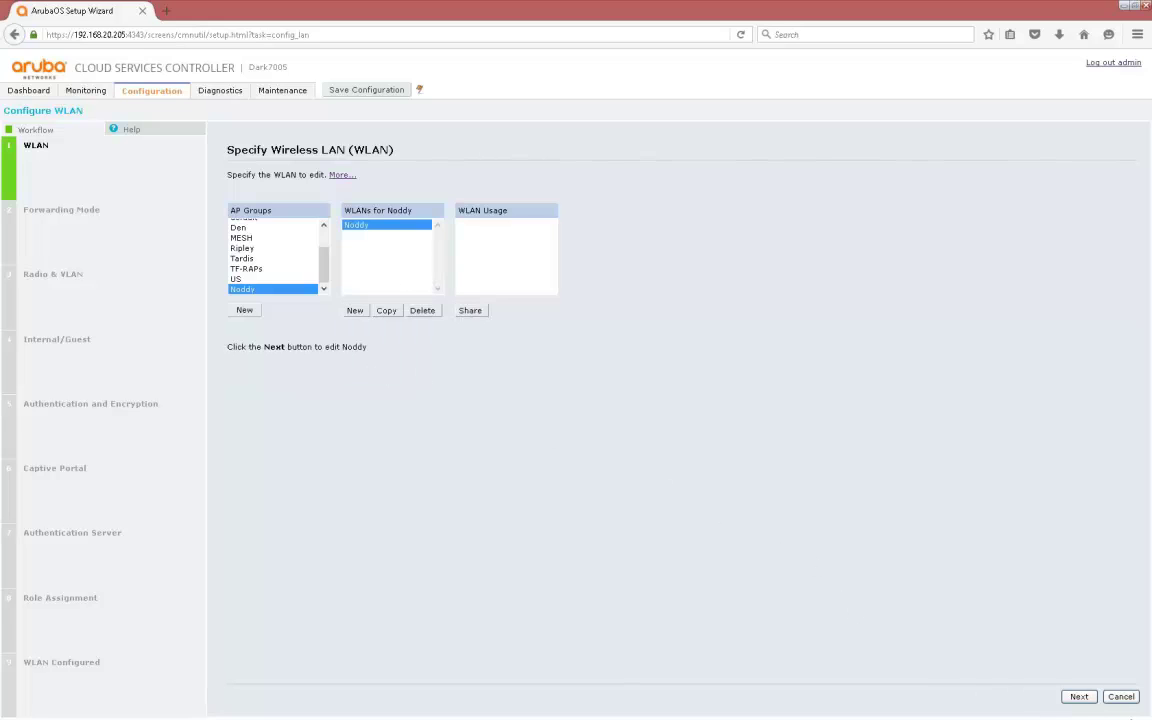
click(1079, 697)
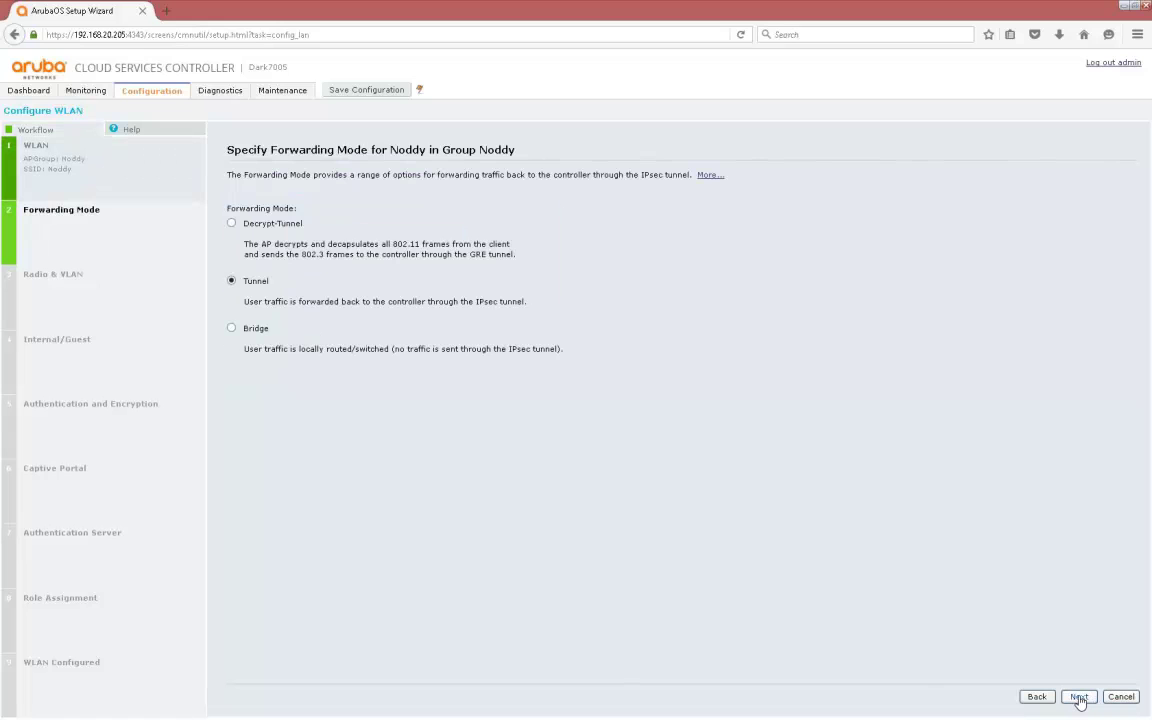
Keep Tunnel forwarding and put Noddy on VLAN 20 as an internal, WPA-2 Enterprise network
click(1079, 697)
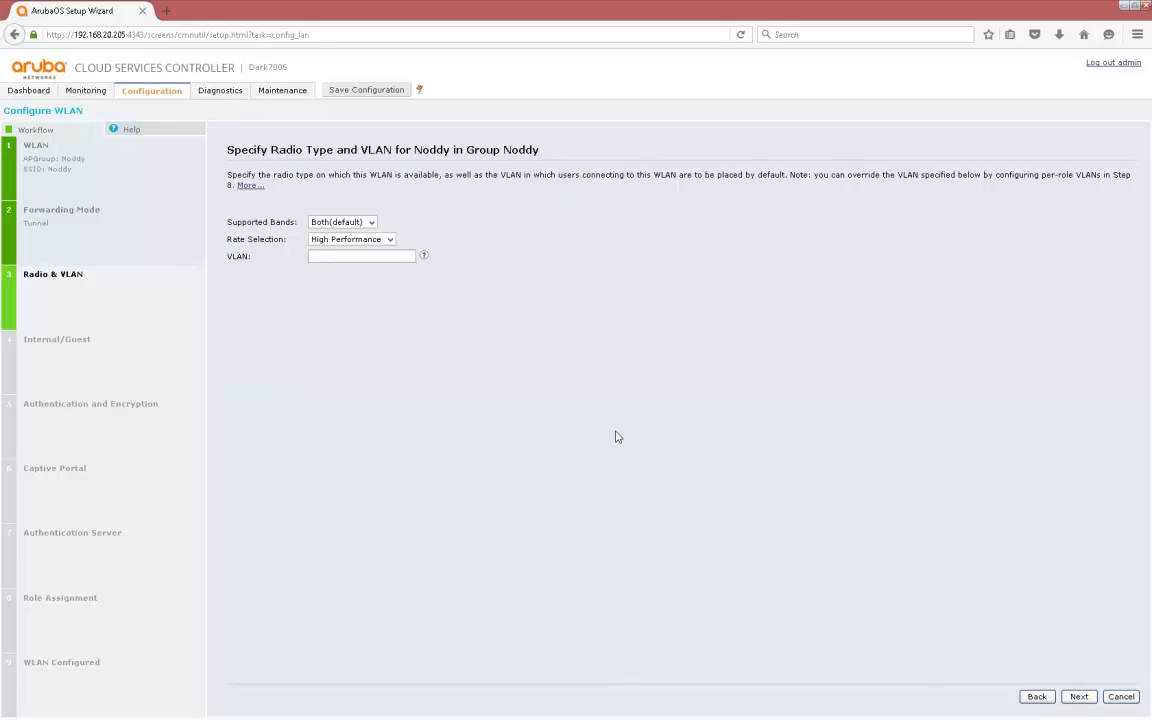
click(382, 258)
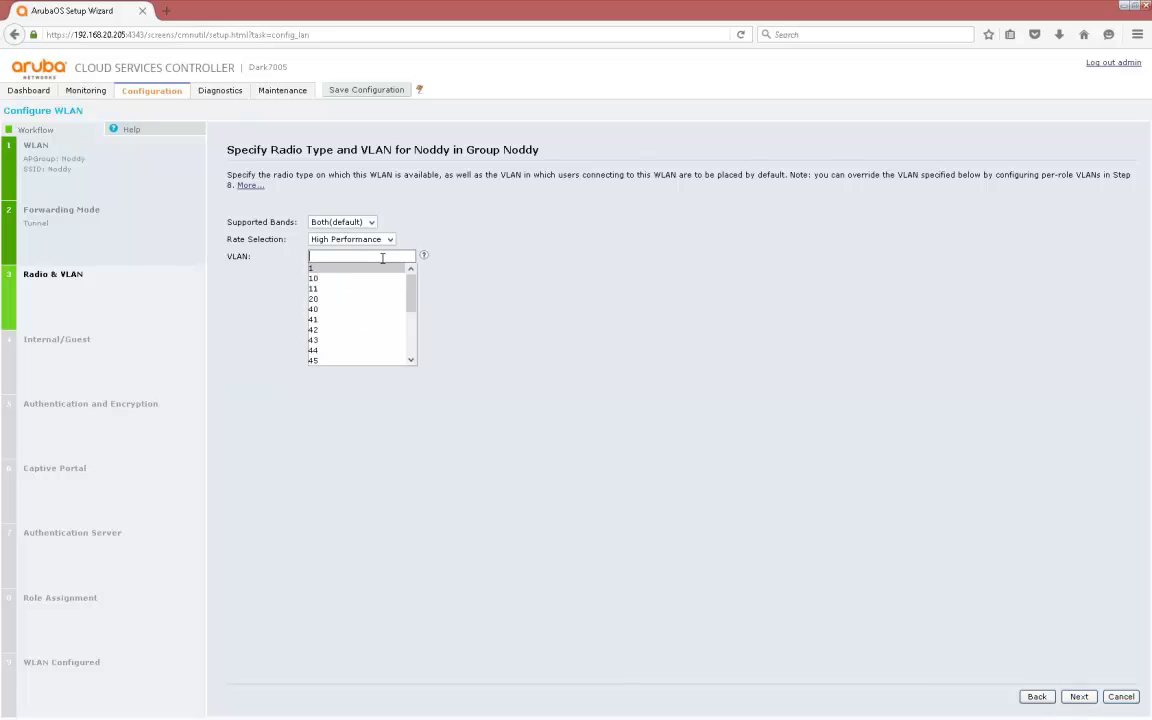
click(355, 300)
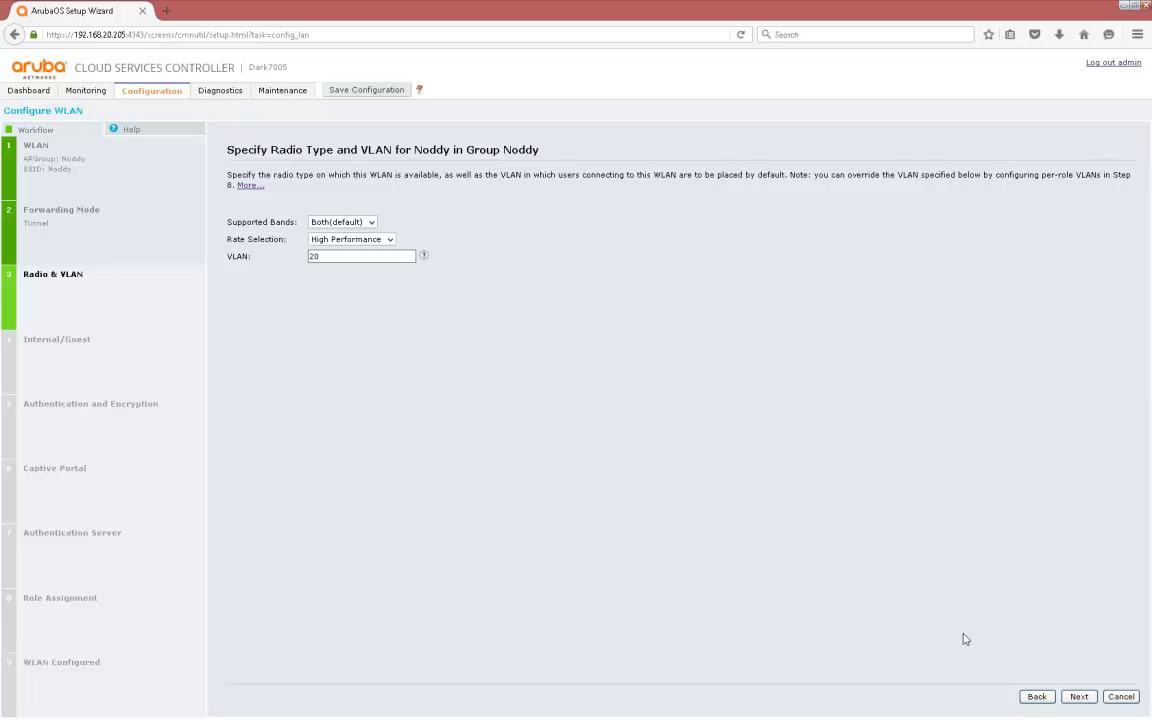
click(1081, 698)
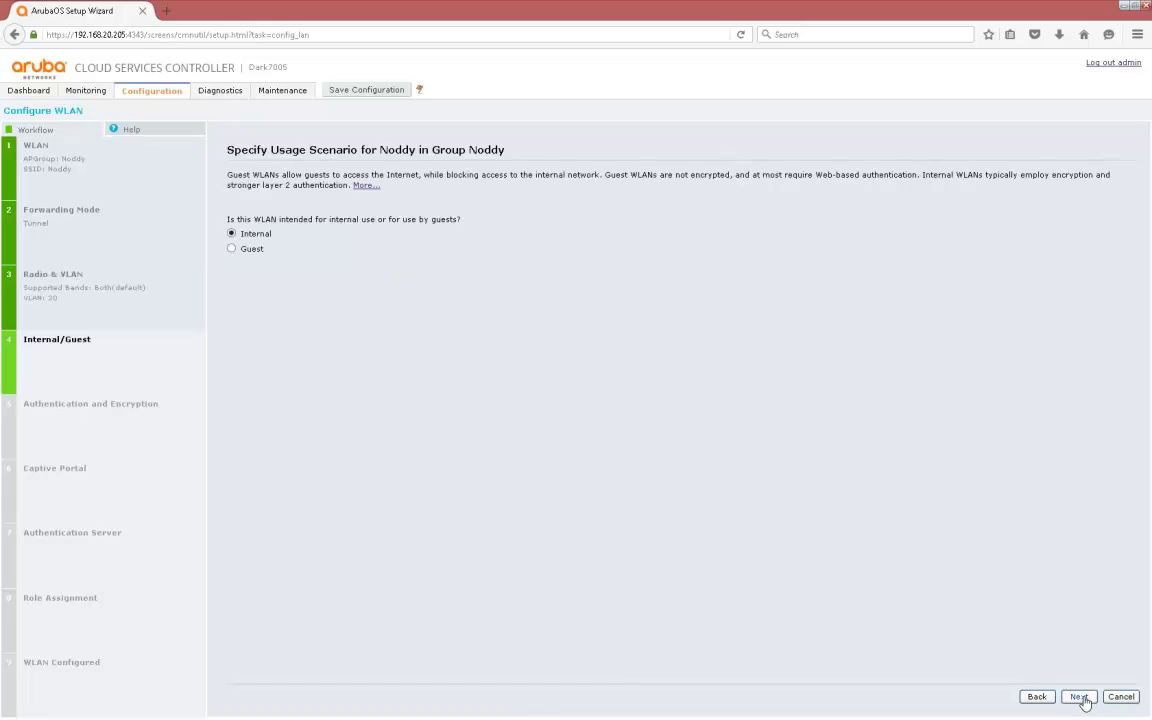
click(1081, 698)
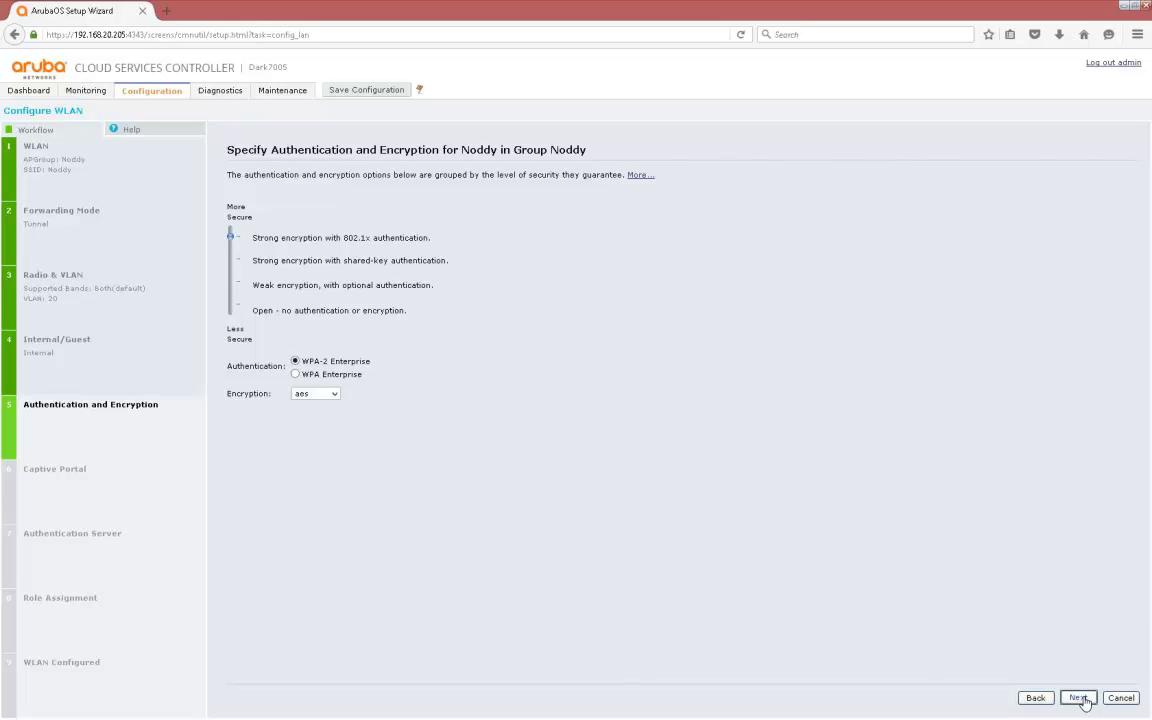
click(1081, 698)
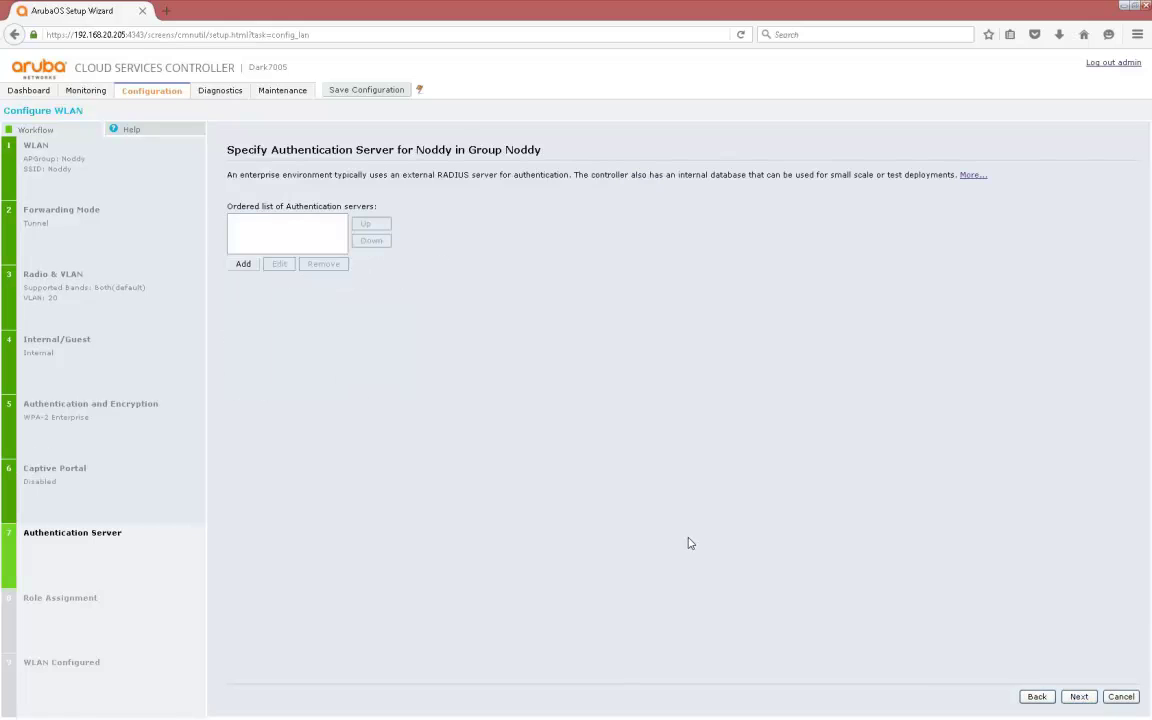
Add the known Internal server as the WLAN's authentication server
click(243, 265)
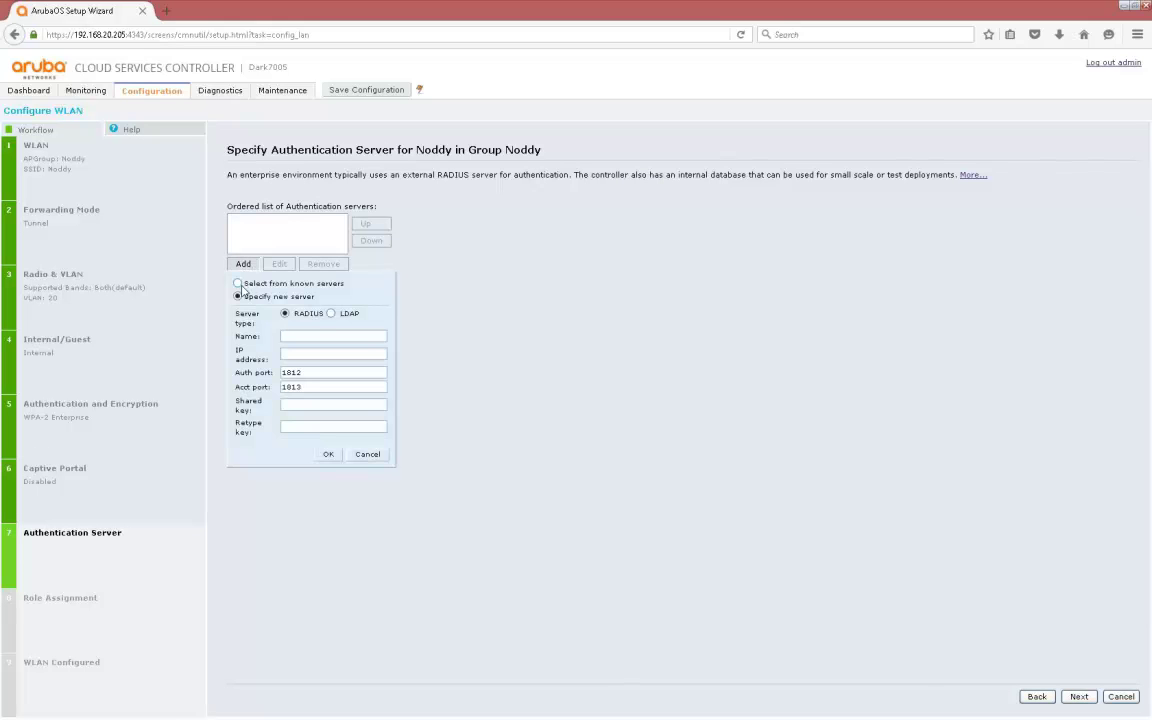
click(239, 284)
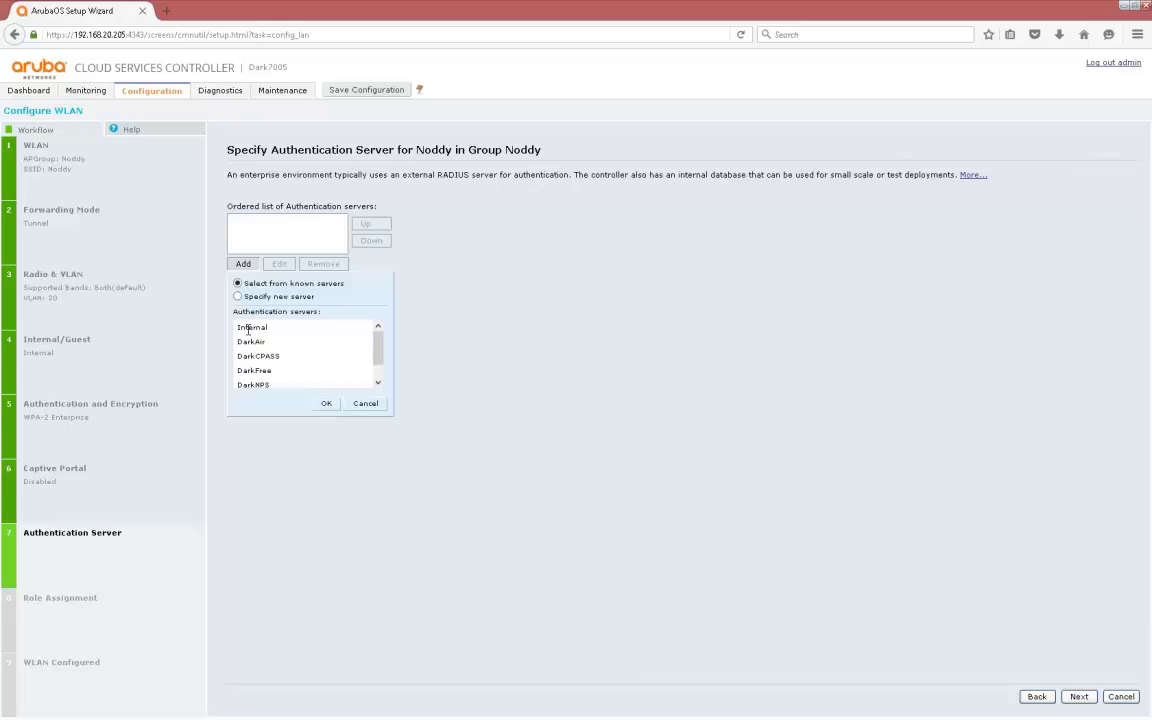
click(250, 328)
click(326, 404)
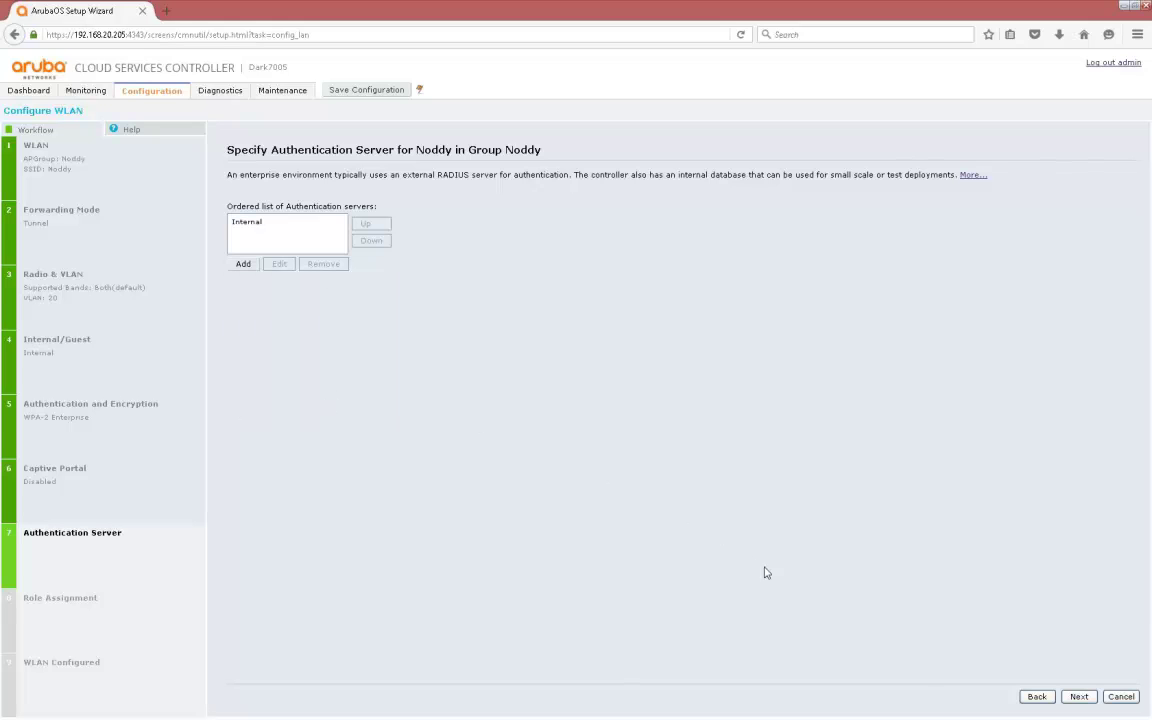
Accept the default roles, finish the wizard to push the Noddy WLAN, and close it
click(1079, 697)
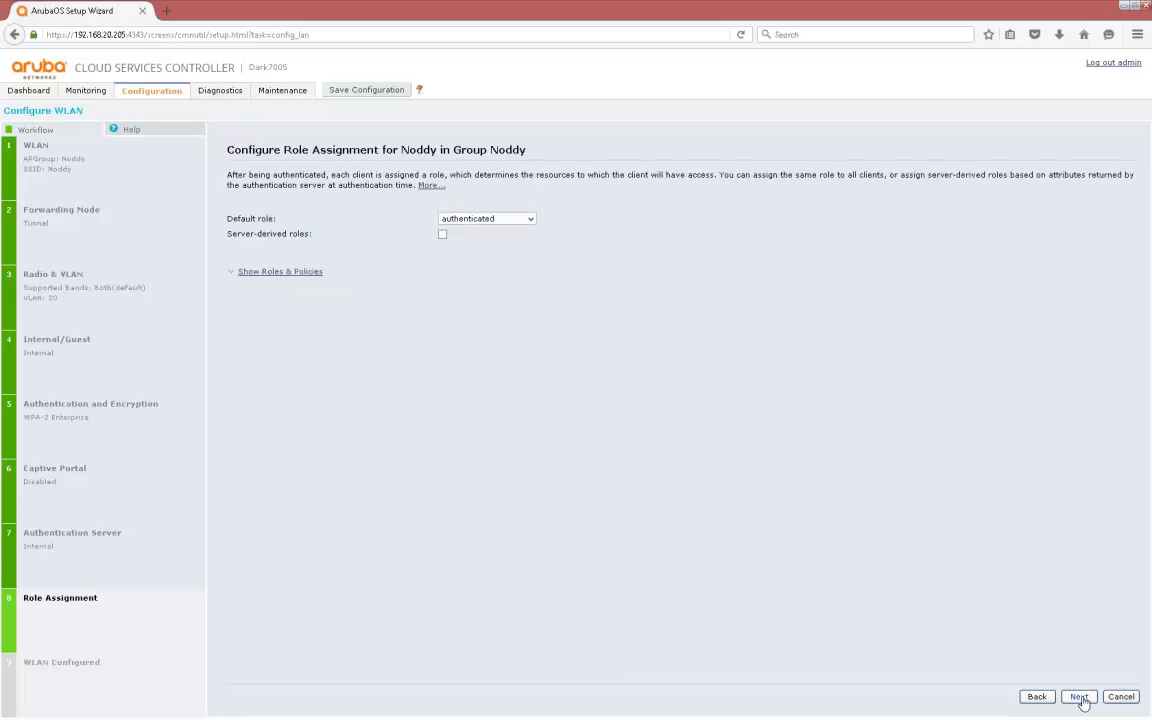
click(1080, 697)
click(1081, 699)
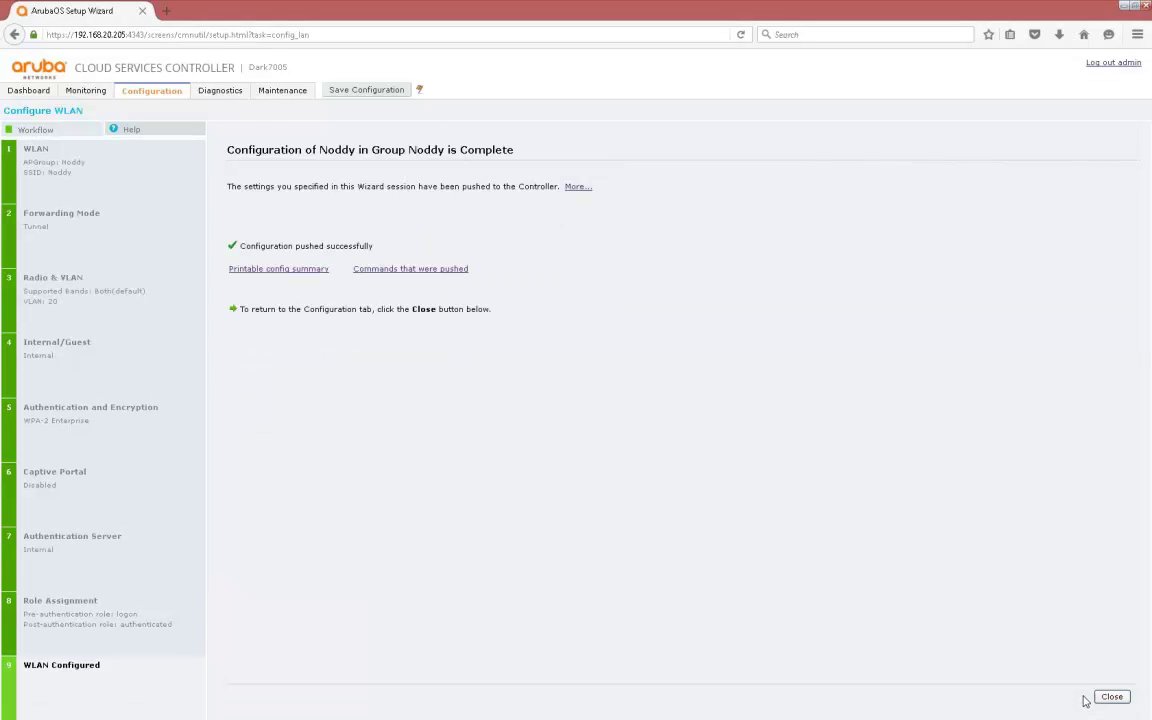
click(1112, 698)
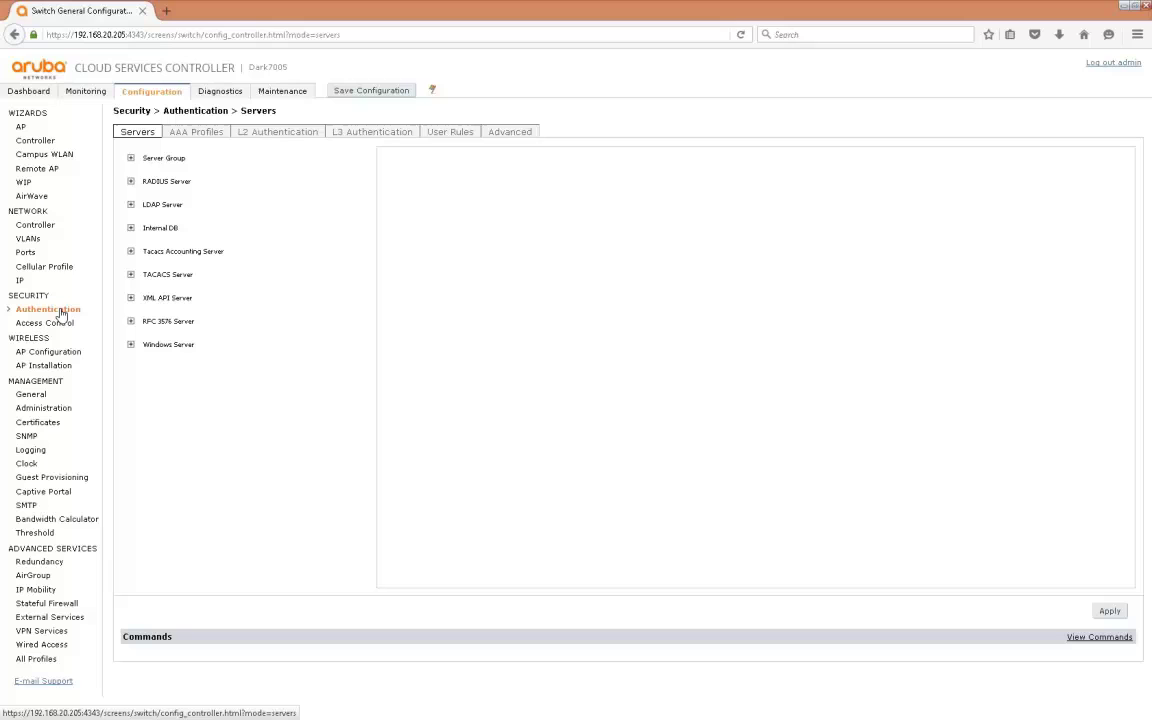
View the Internal DB user accounts, then switch to the AAA Profiles summary
triple_click(161, 230)
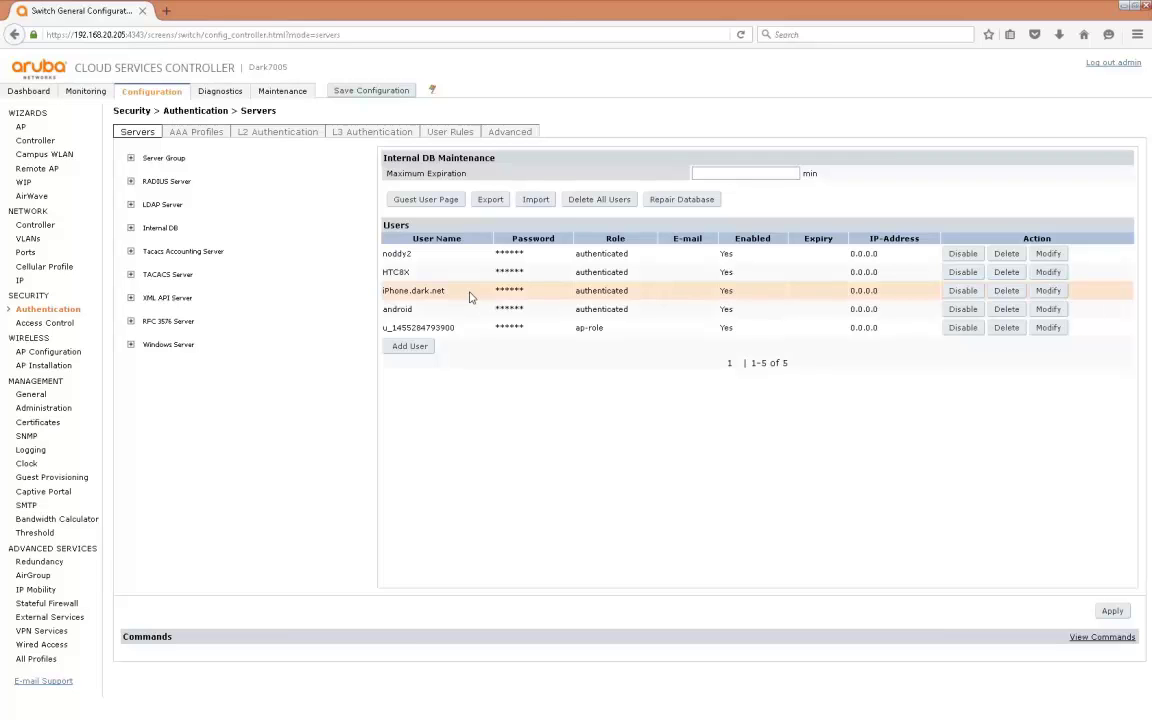
click(193, 134)
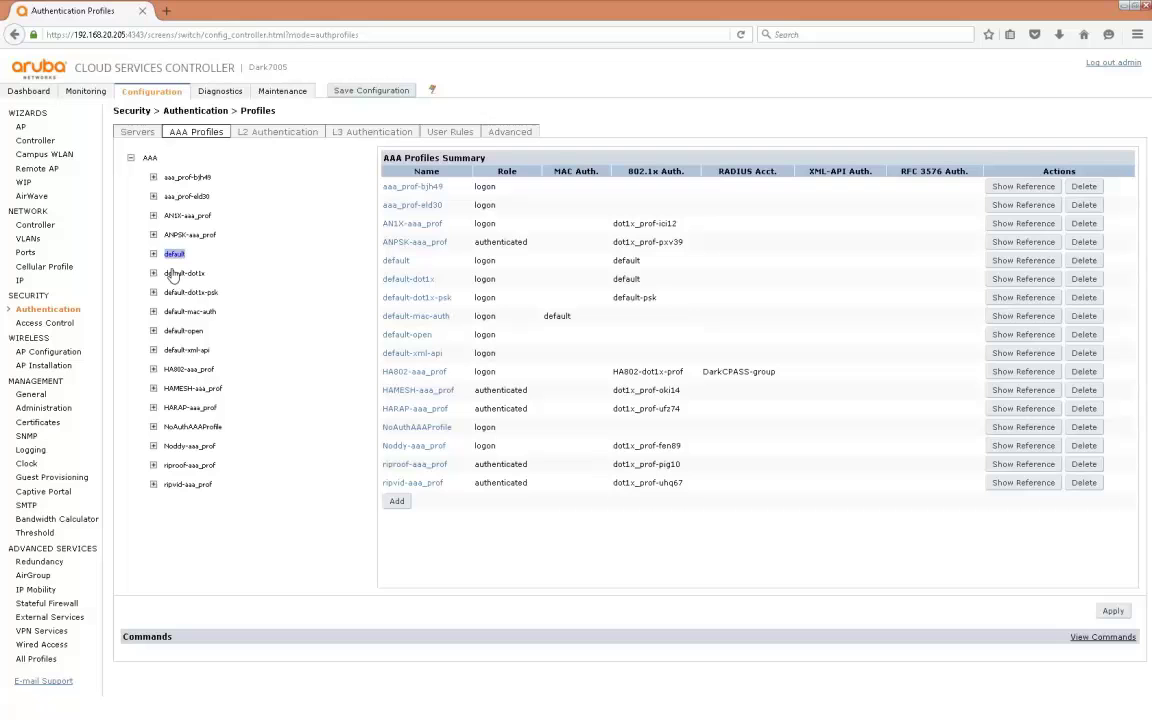
In Noddy-aaa_prof's 802.1X advanced settings, set CA certificate DarkCA and server certificate Dark7005, and apply
click(169, 450)
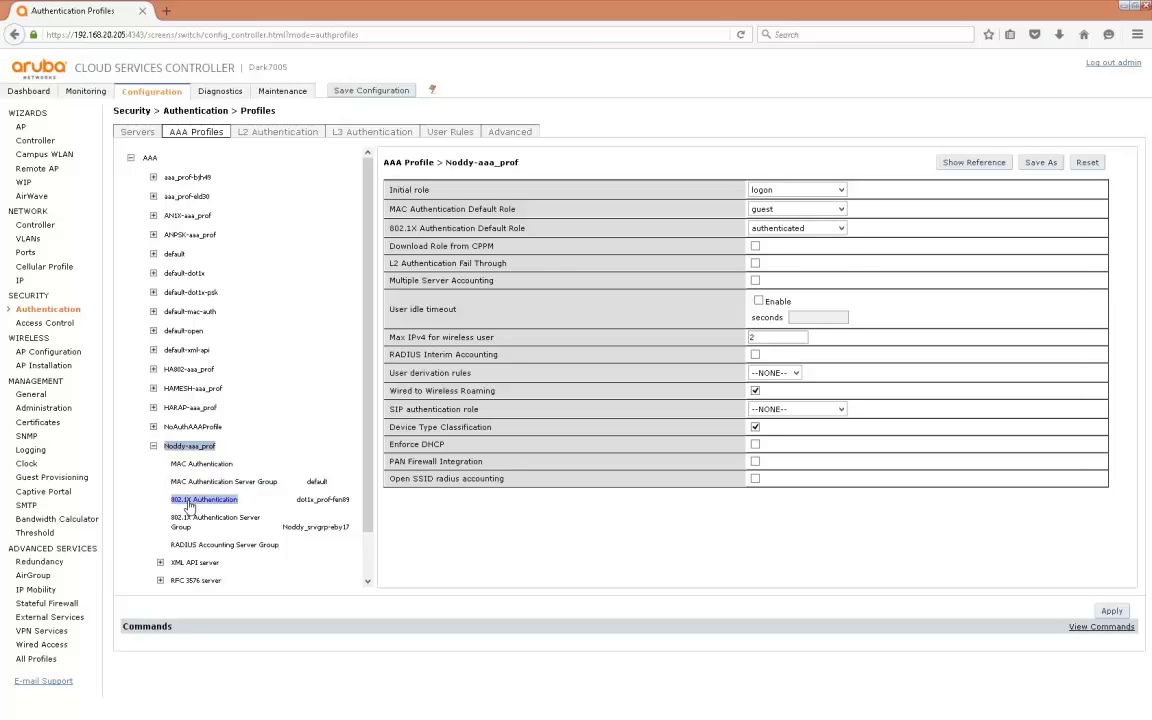
click(188, 505)
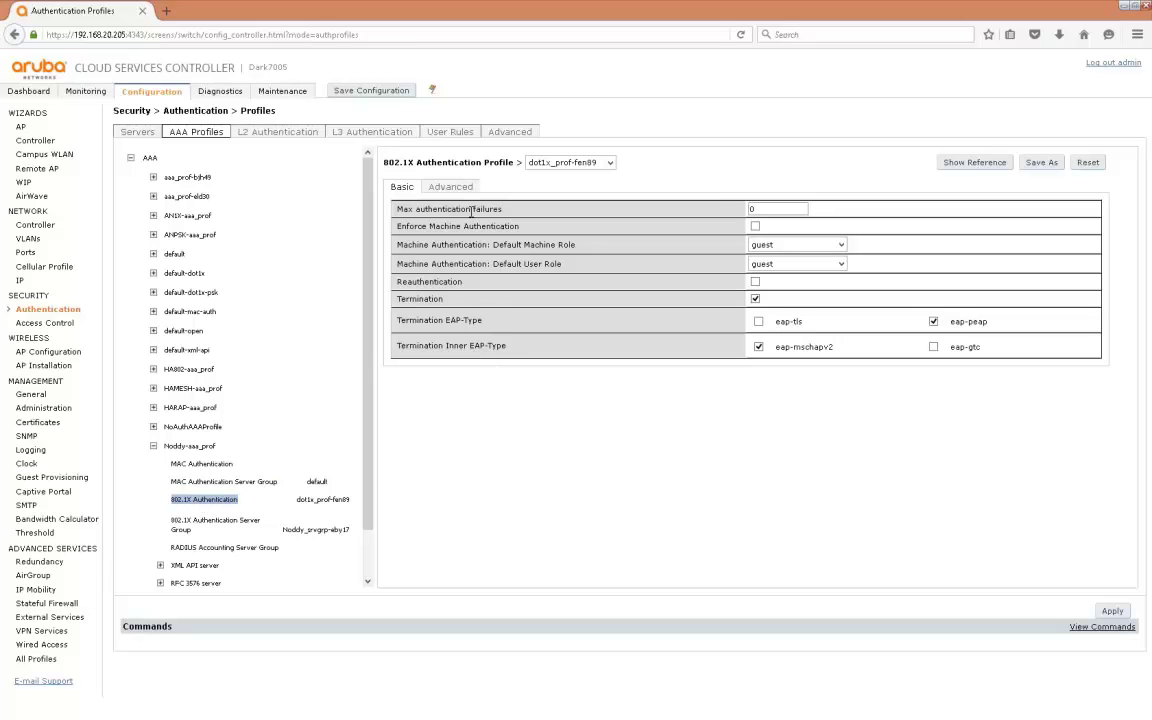
click(451, 187)
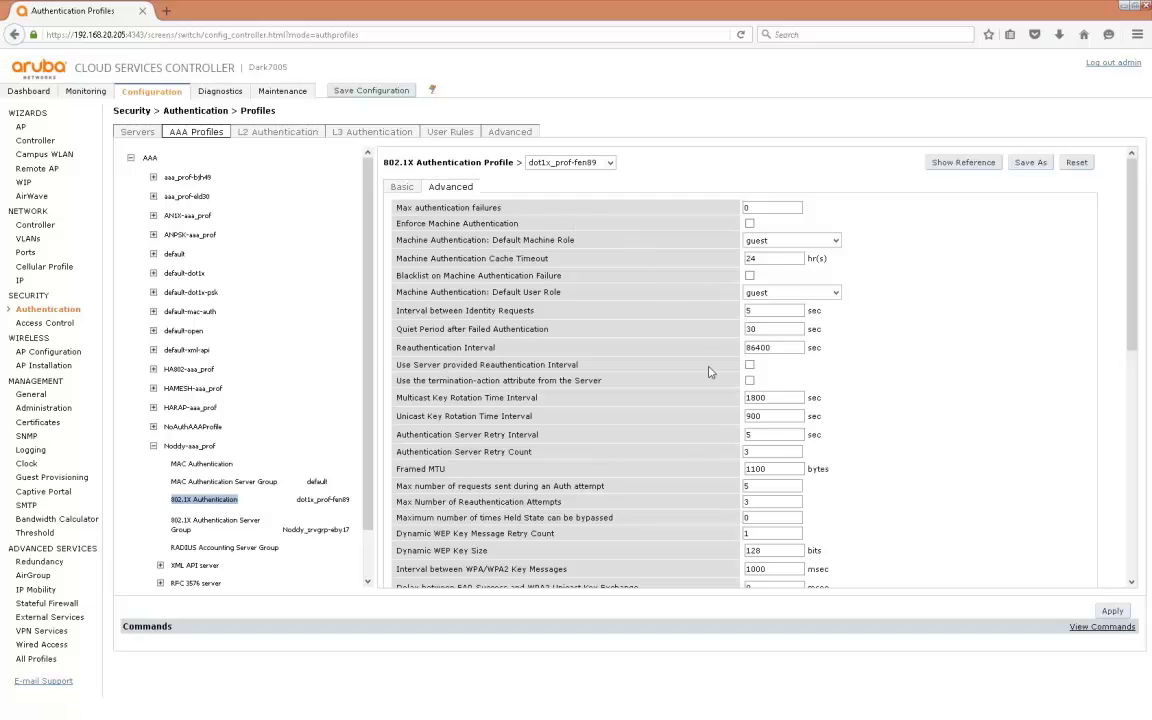
scroll(700, 450, down, 2)
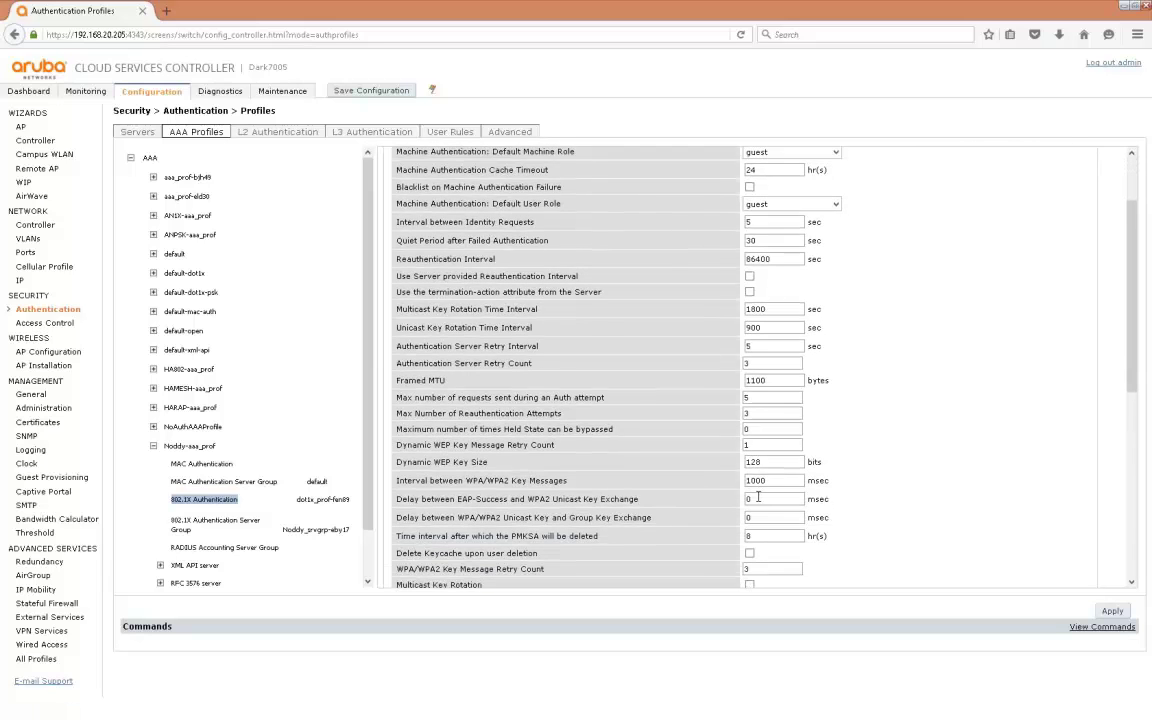
scroll(758, 497, down, 5)
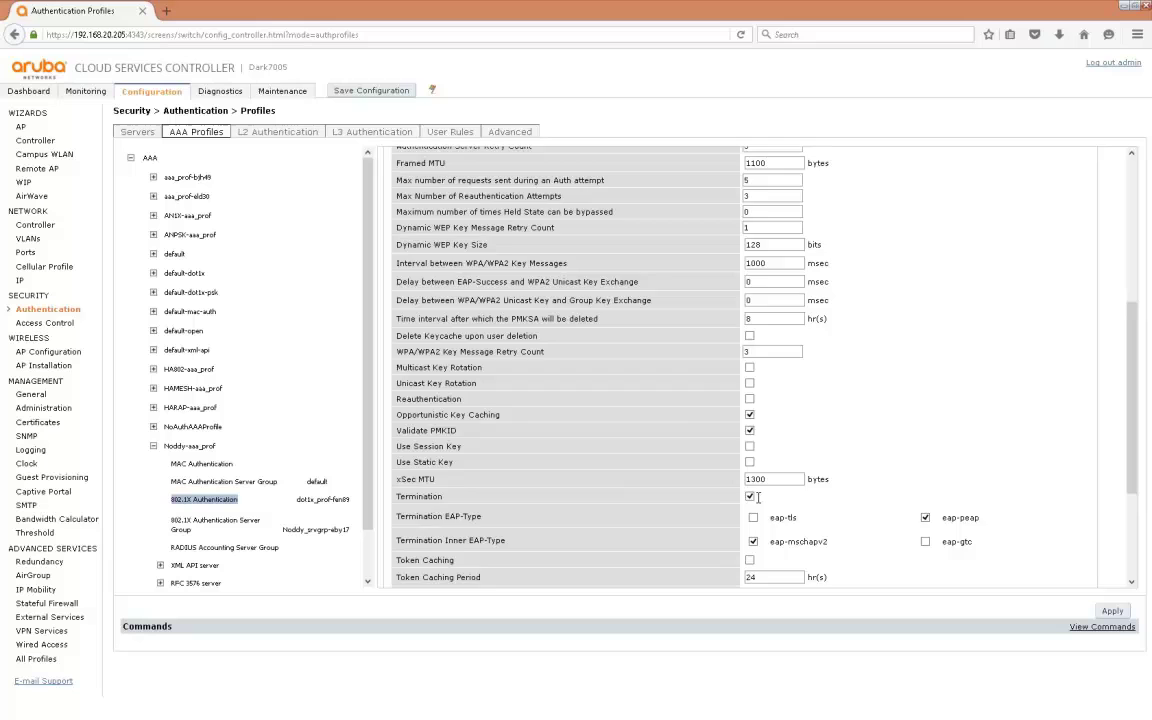
scroll(758, 497, down, 4)
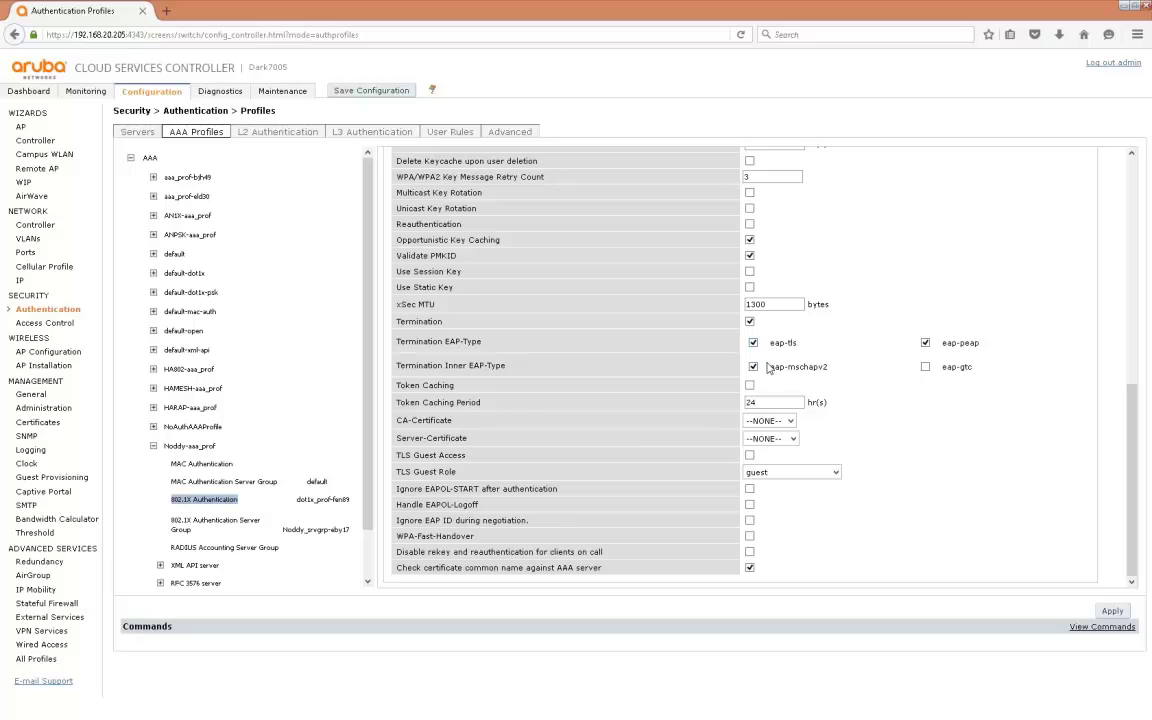
click(790, 421)
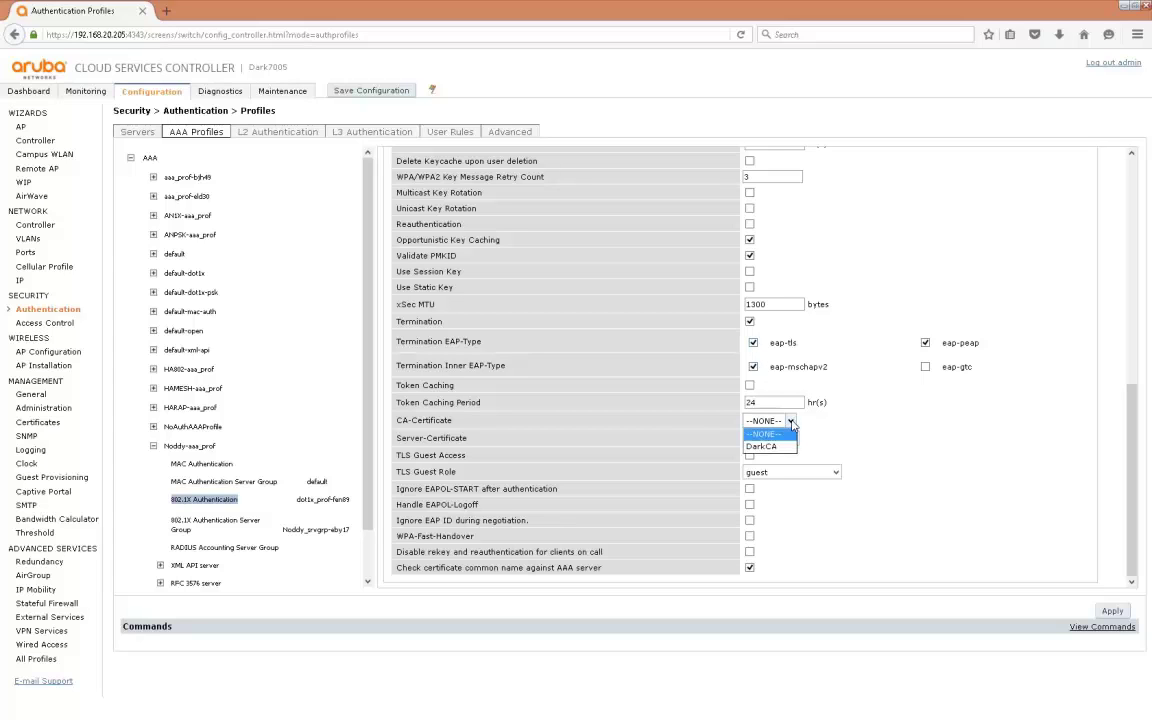
click(783, 450)
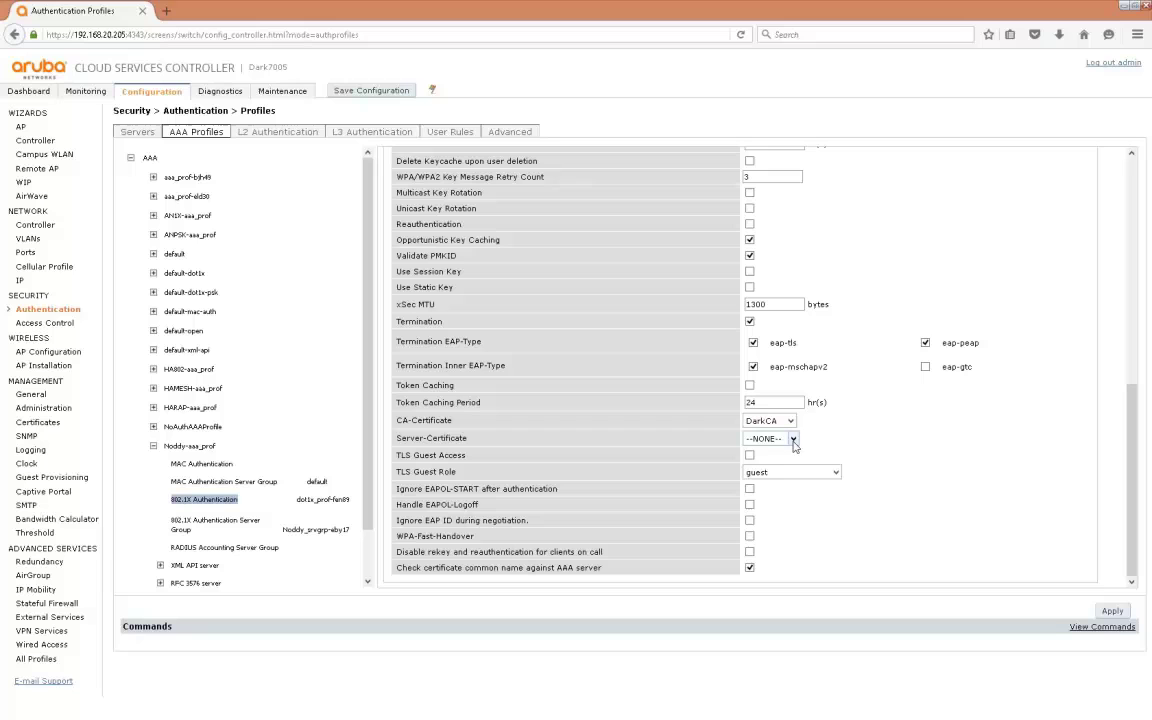
click(793, 439)
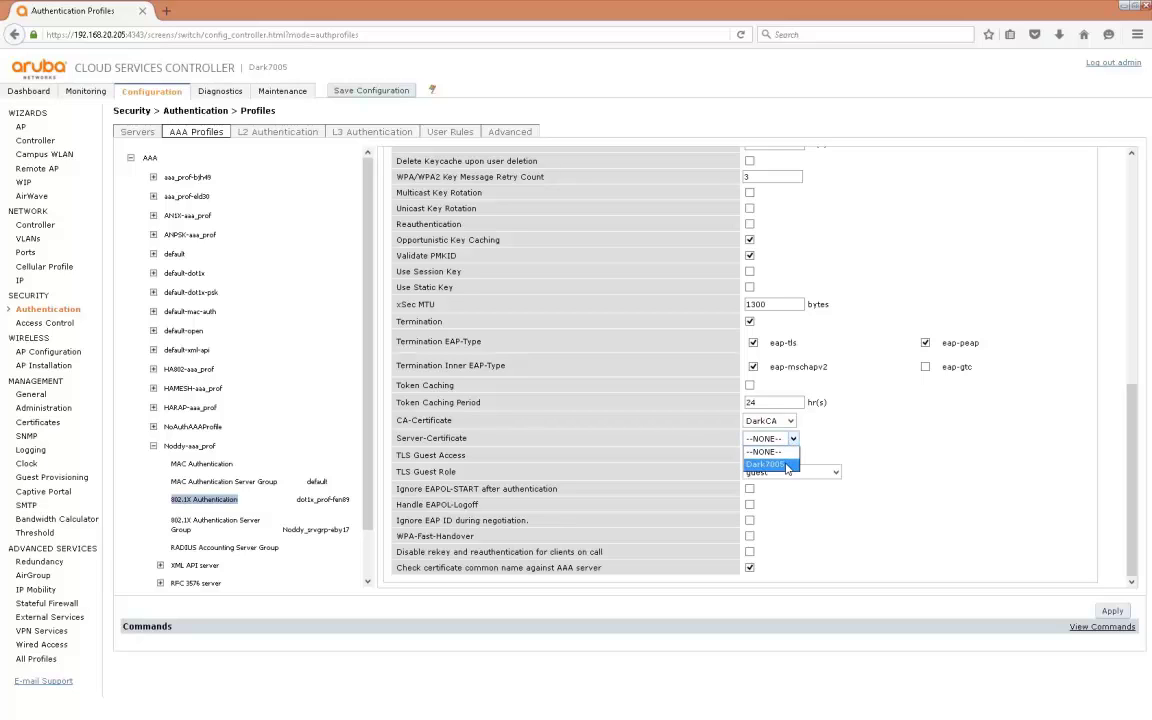
click(786, 465)
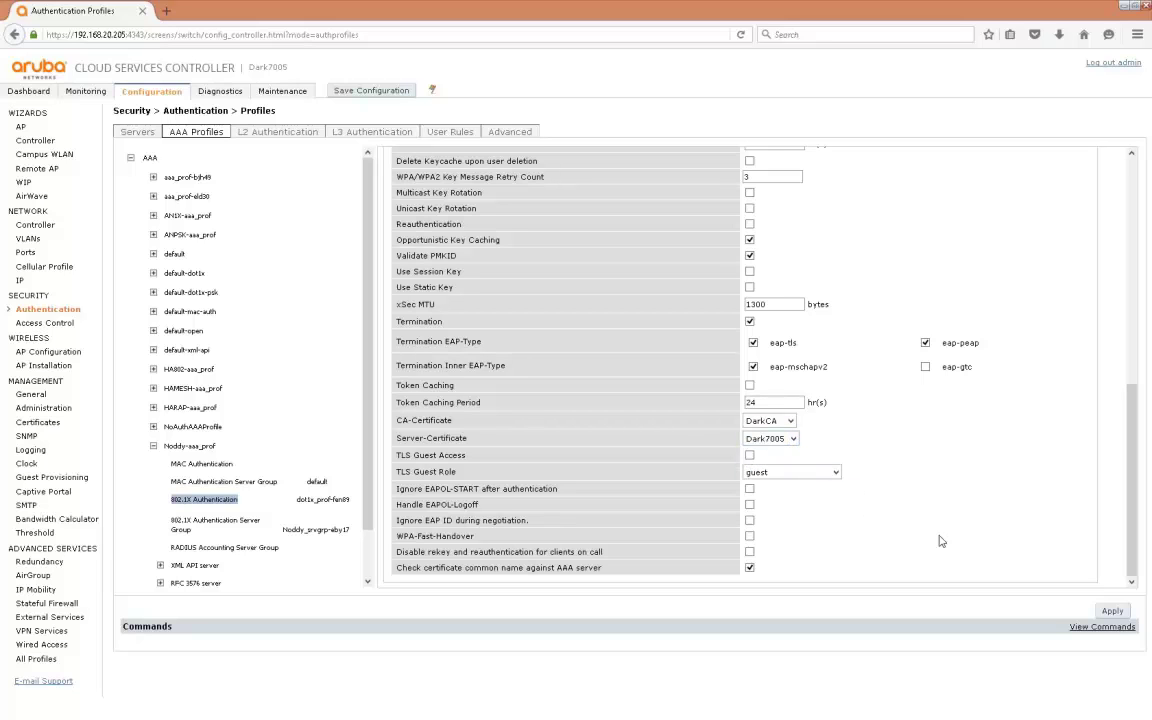
click(1113, 612)
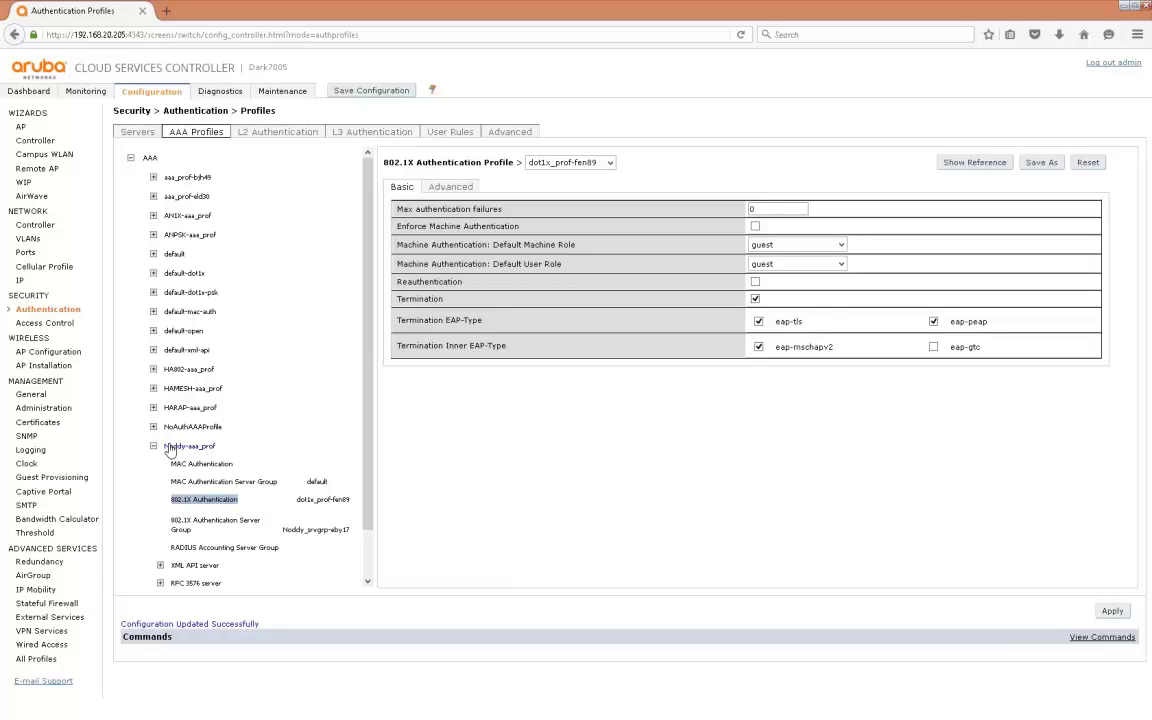
Provision the IAP225-HP access point into AP group Noddy and apply with reboot
click(49, 366)
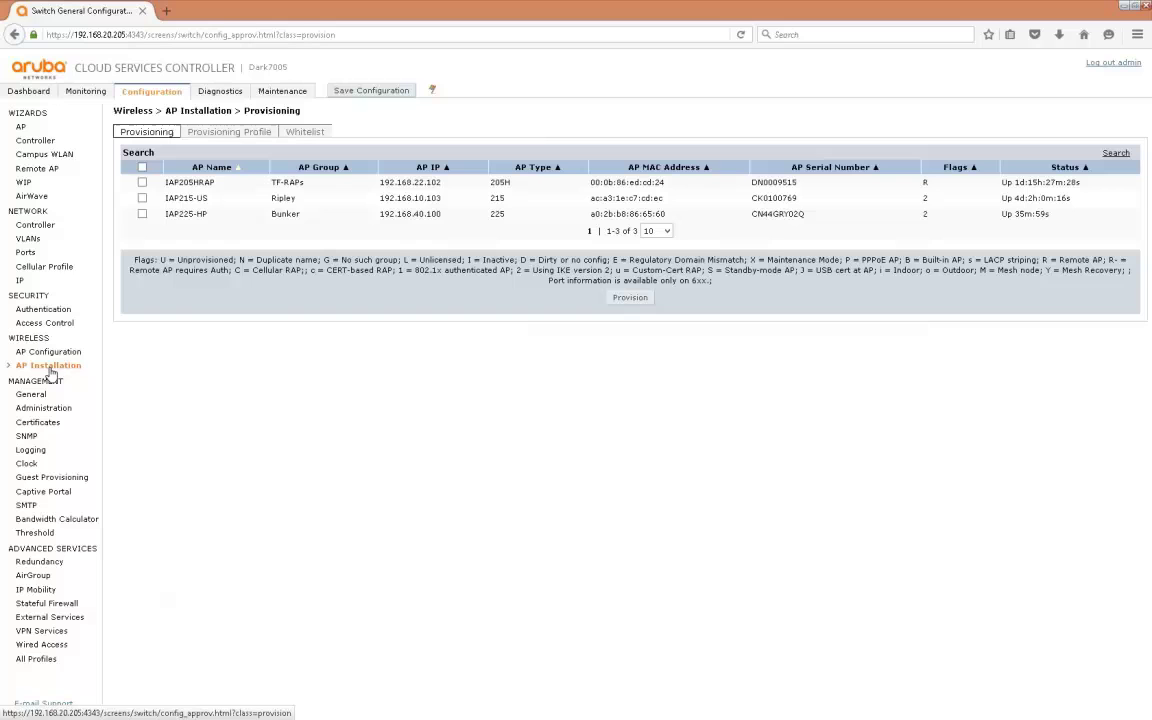
click(142, 215)
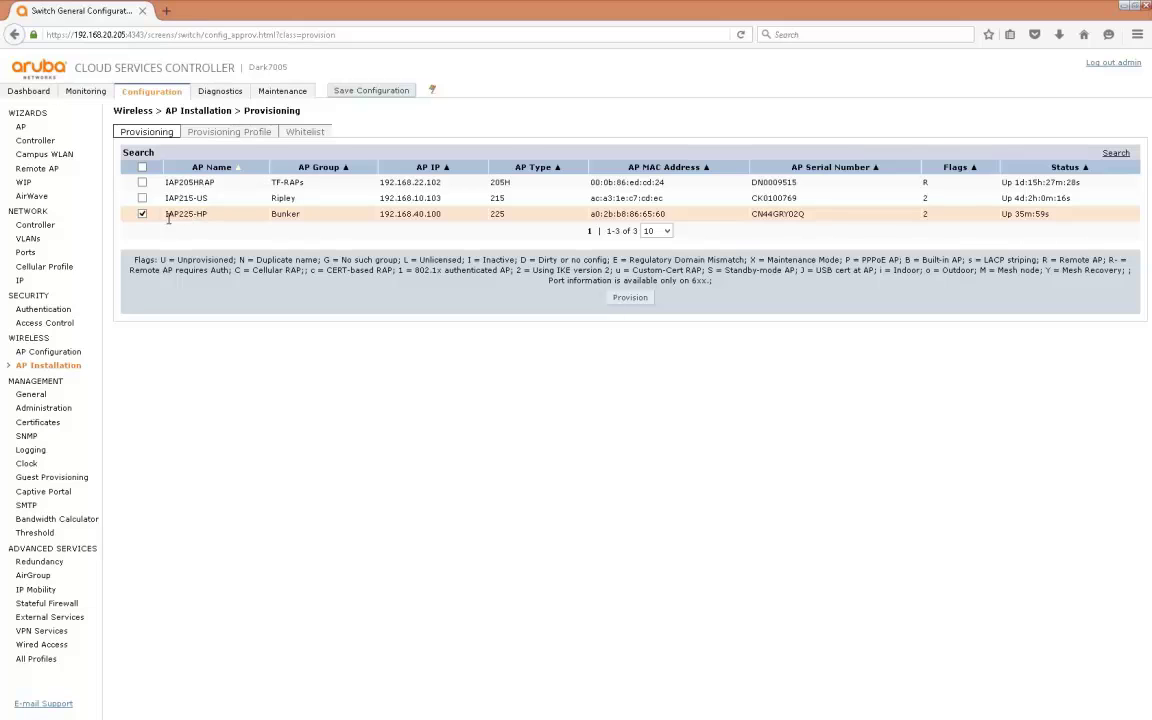
click(630, 297)
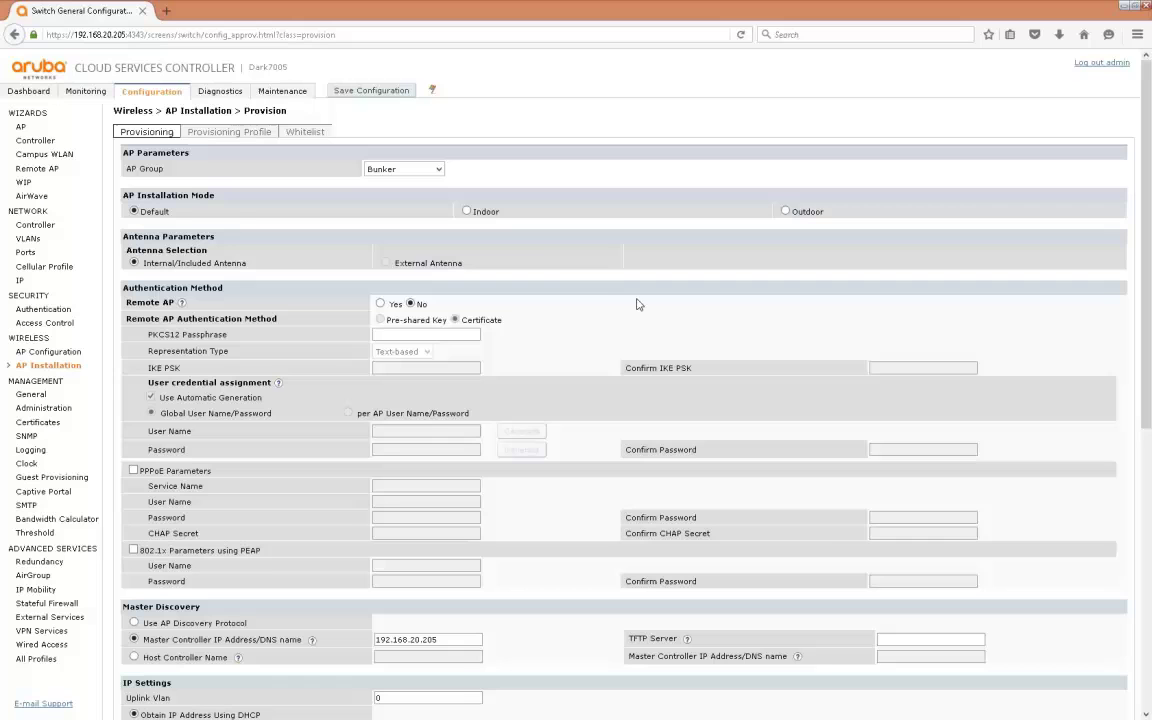
click(438, 170)
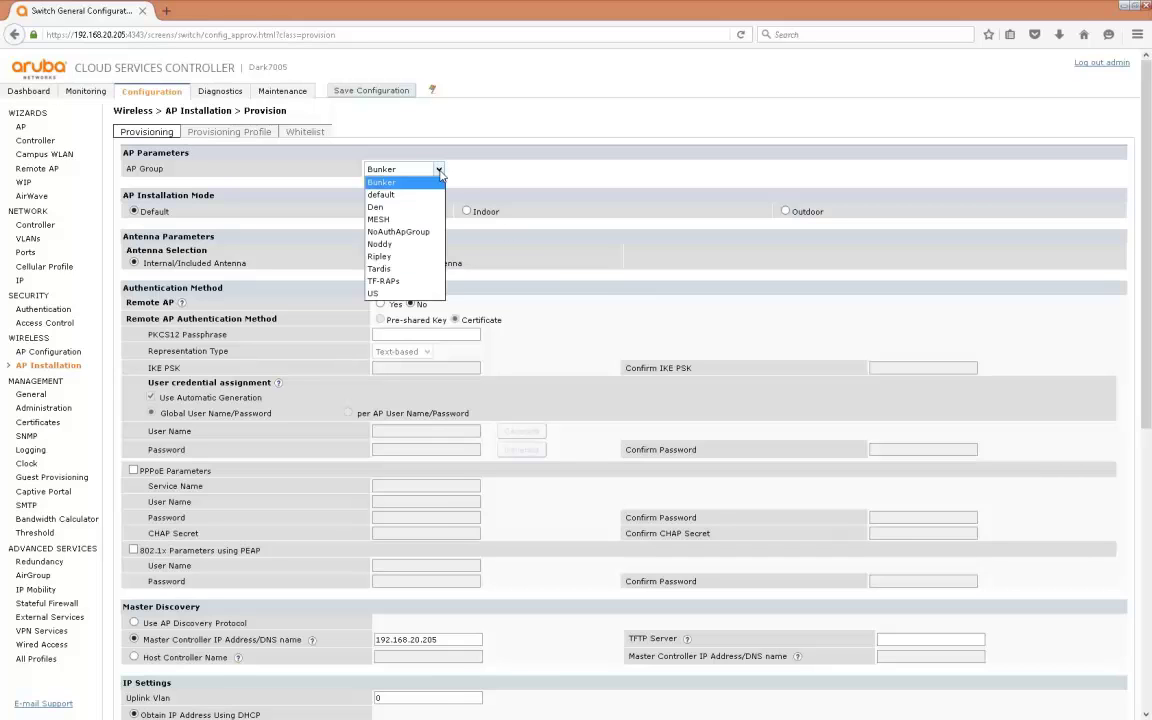
click(415, 248)
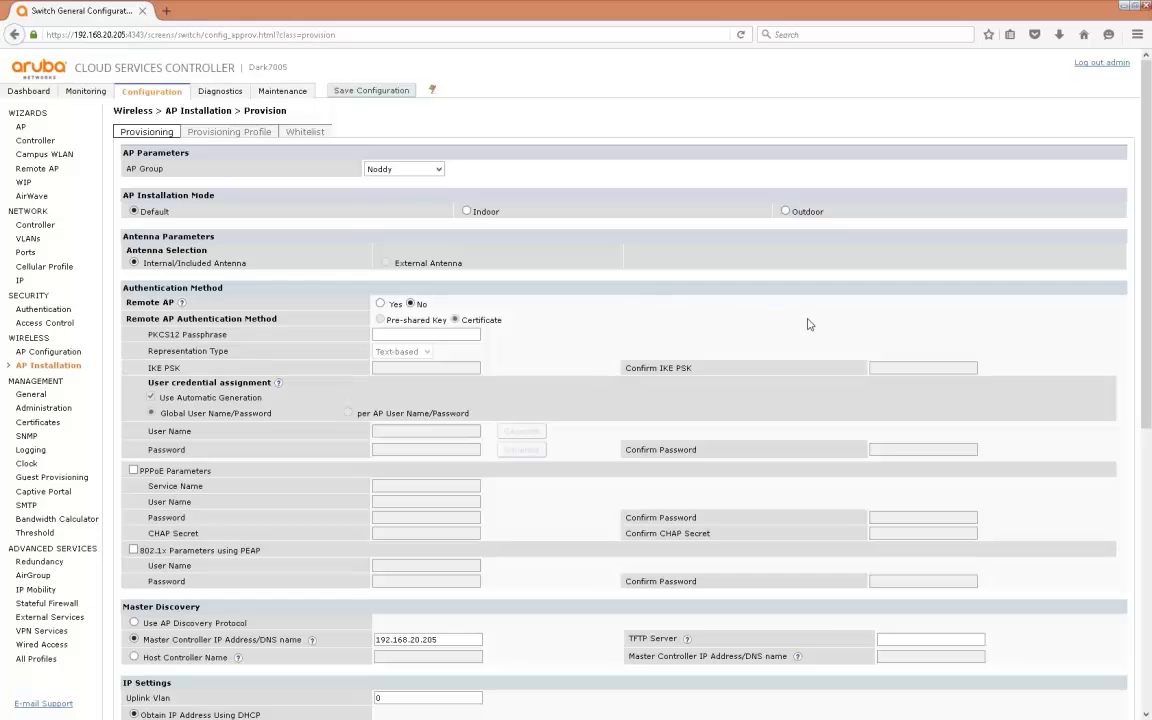
drag(1147, 409, 1148, 680)
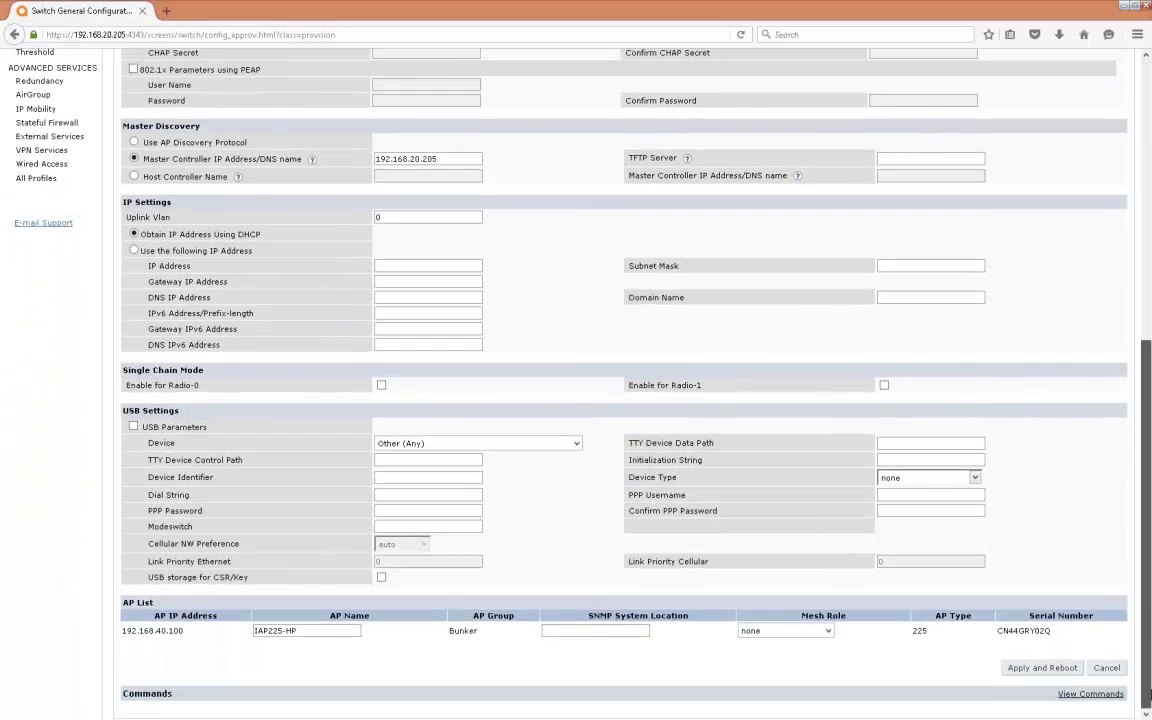
click(1042, 668)
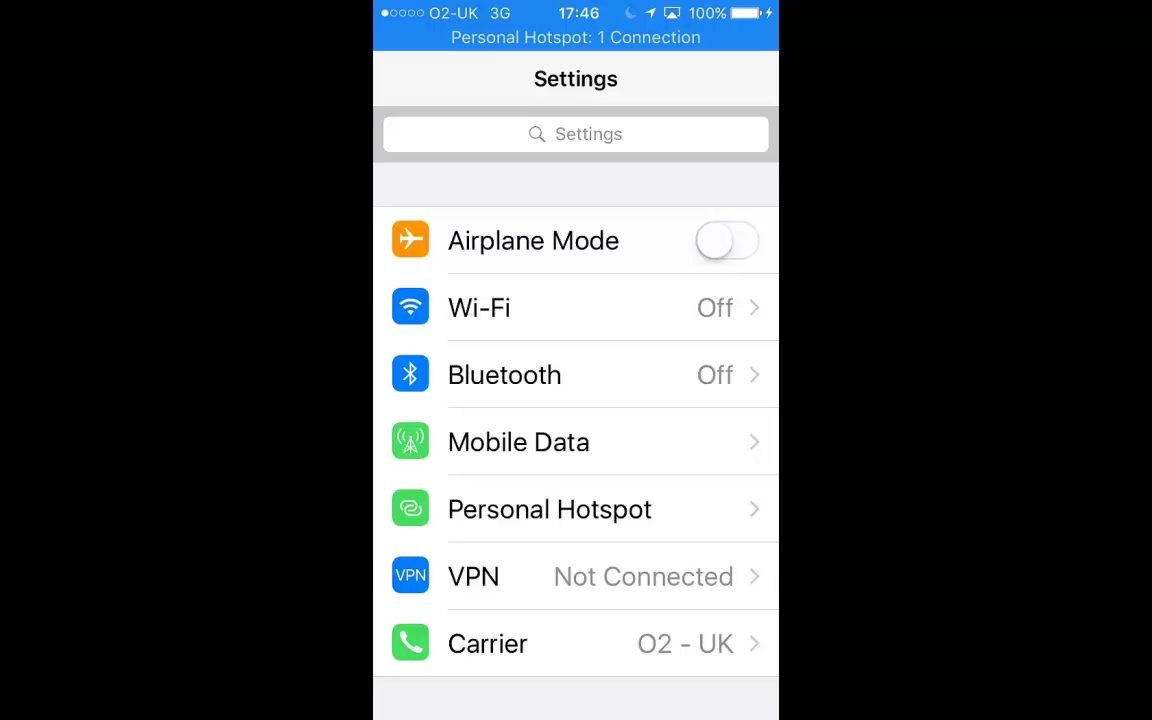
Install the HS2Profile.mobileconfig mail attachment on the iPhone, accepting the DARKCA root certificate warning
key(super)
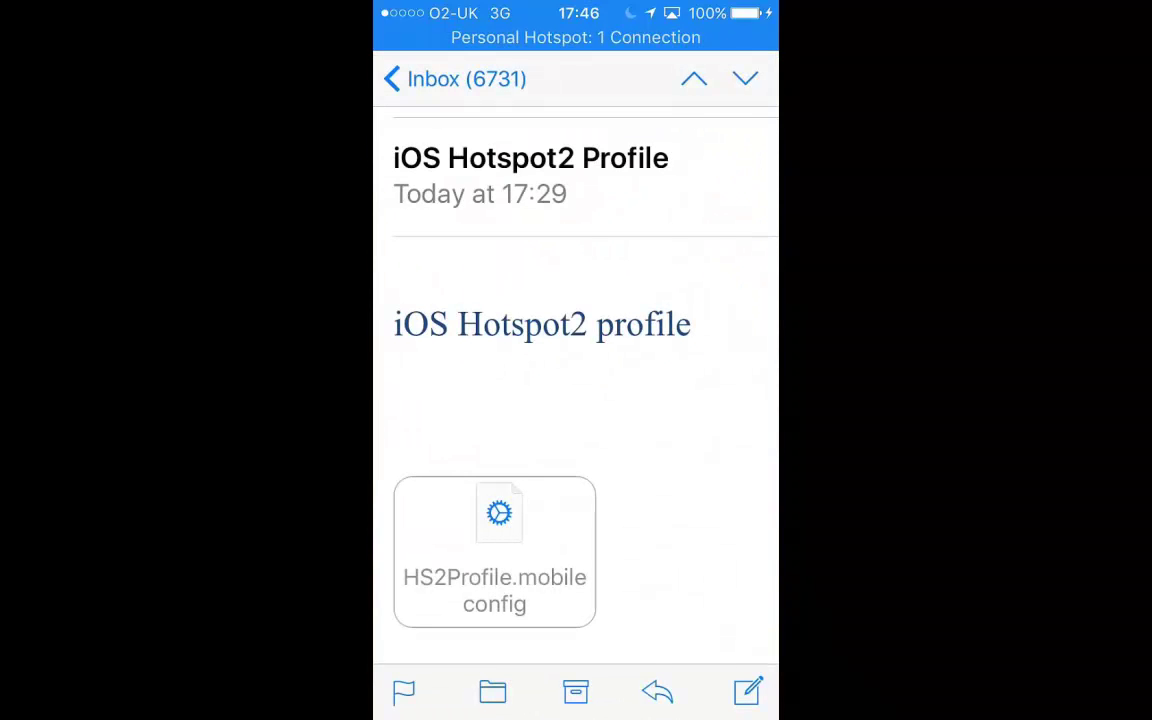
click(494, 552)
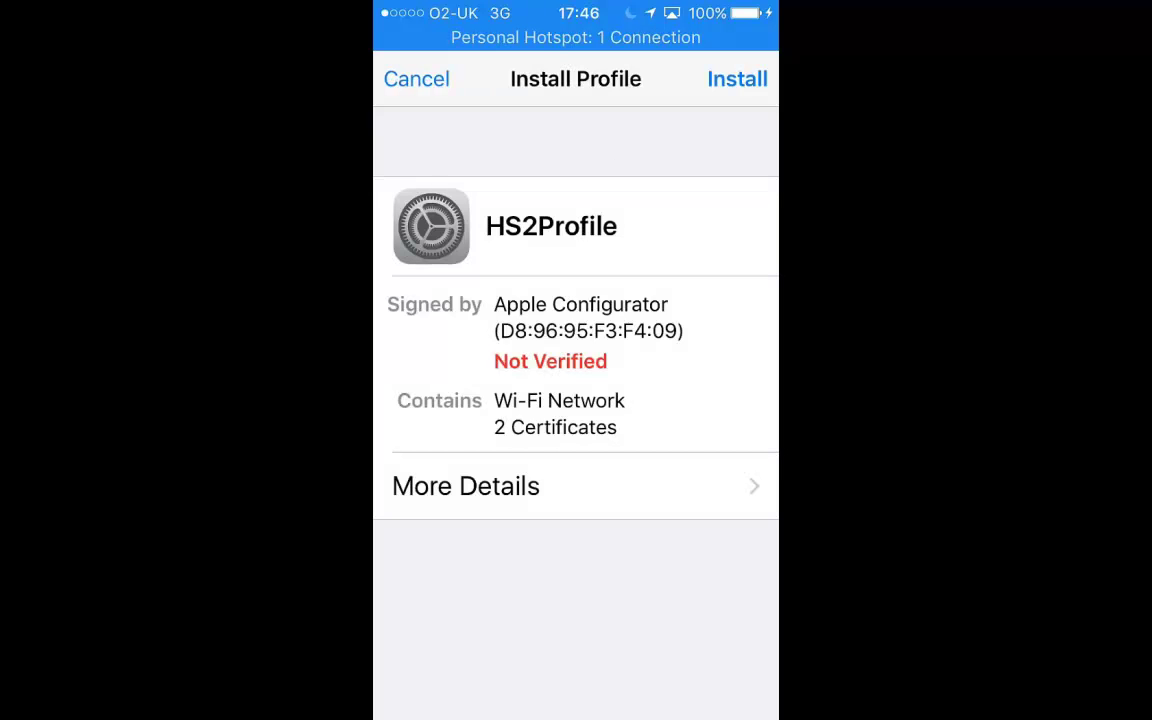
click(737, 79)
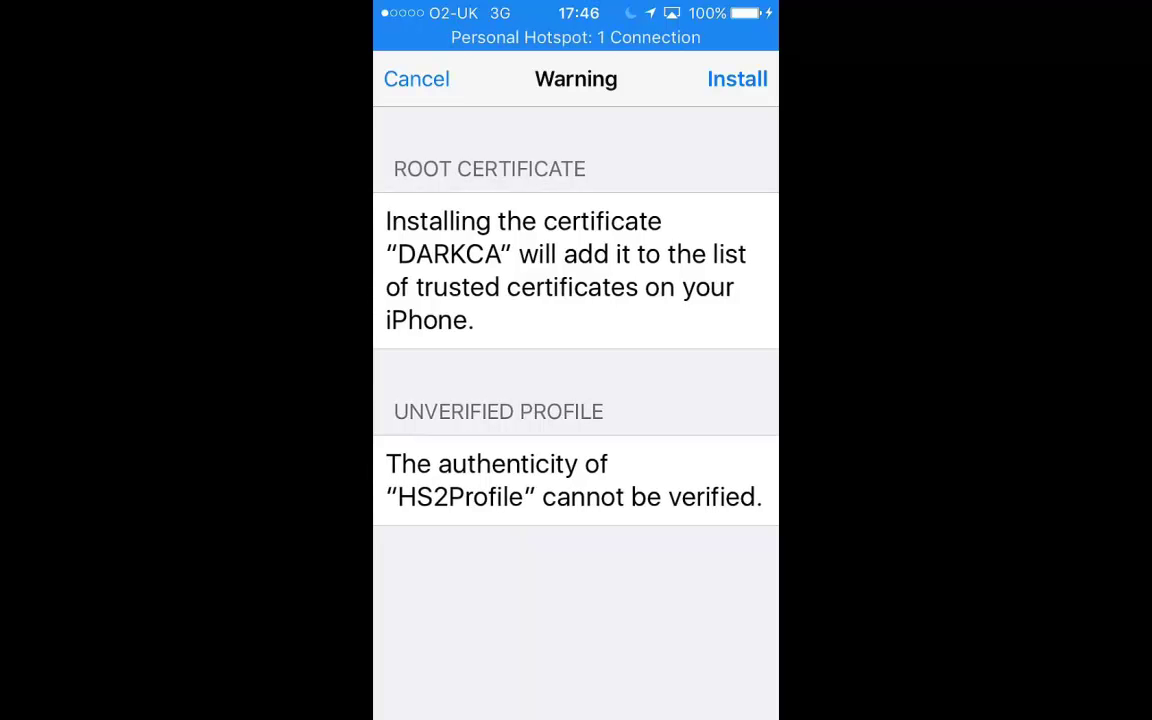
click(737, 79)
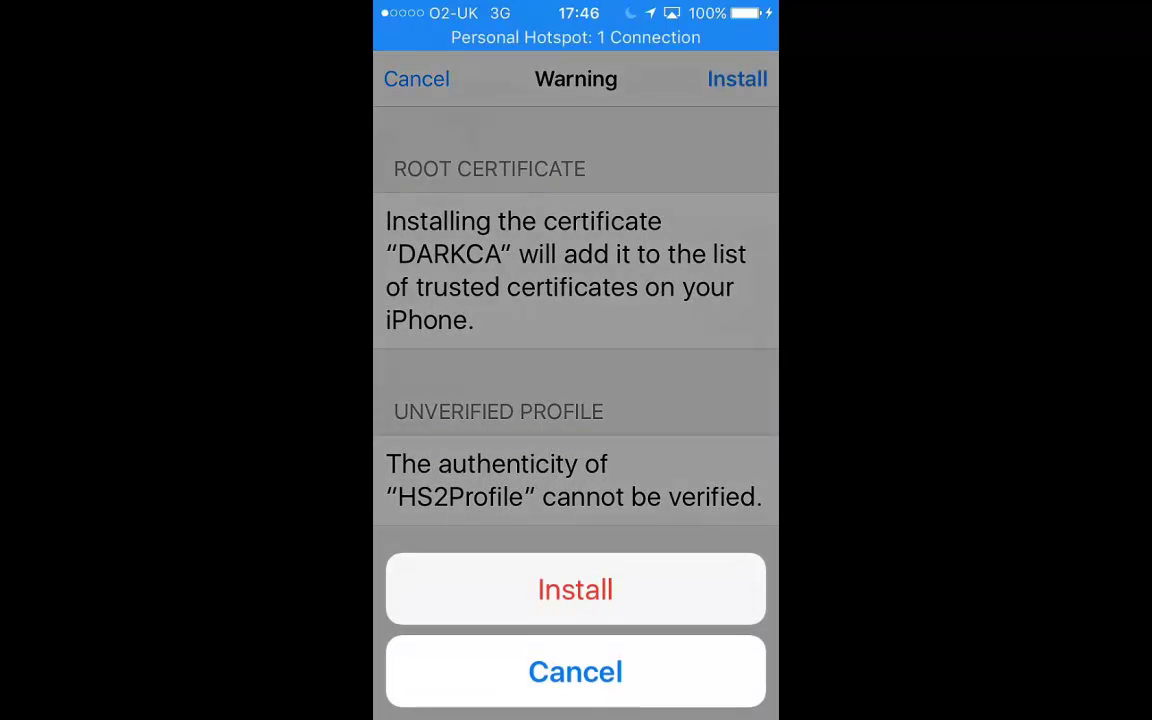
click(576, 589)
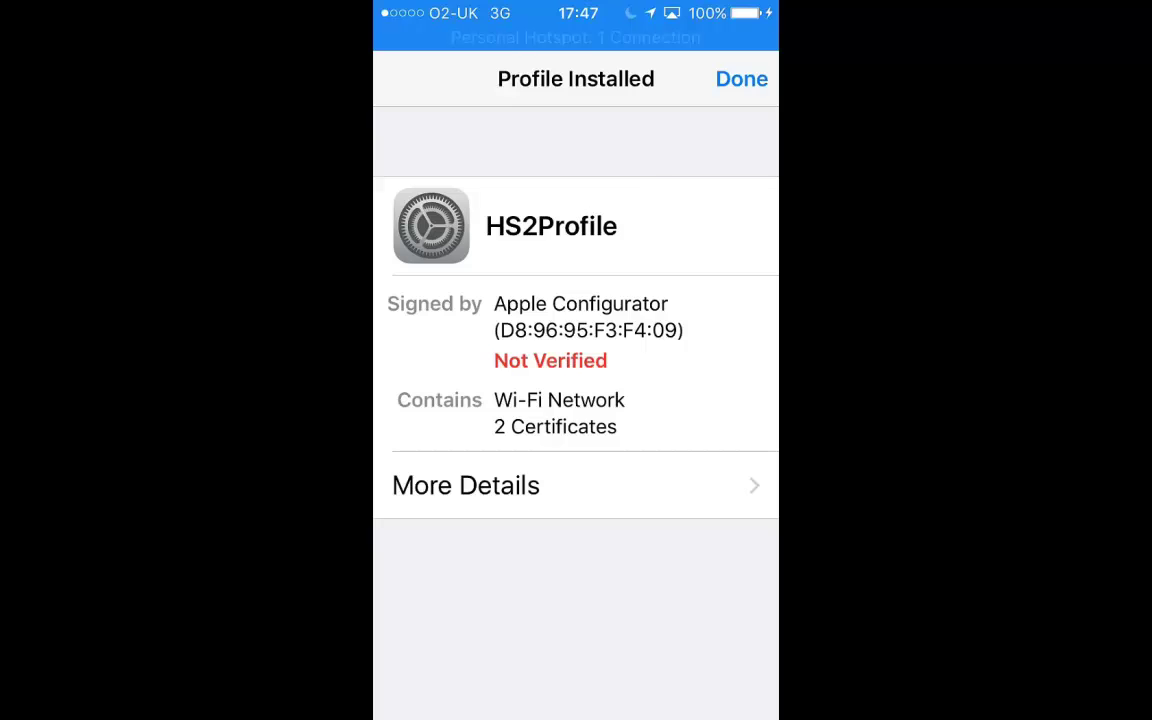
Review HS2Profile's contents and its Wi-Fi network entry, then return to the profile page
click(741, 78)
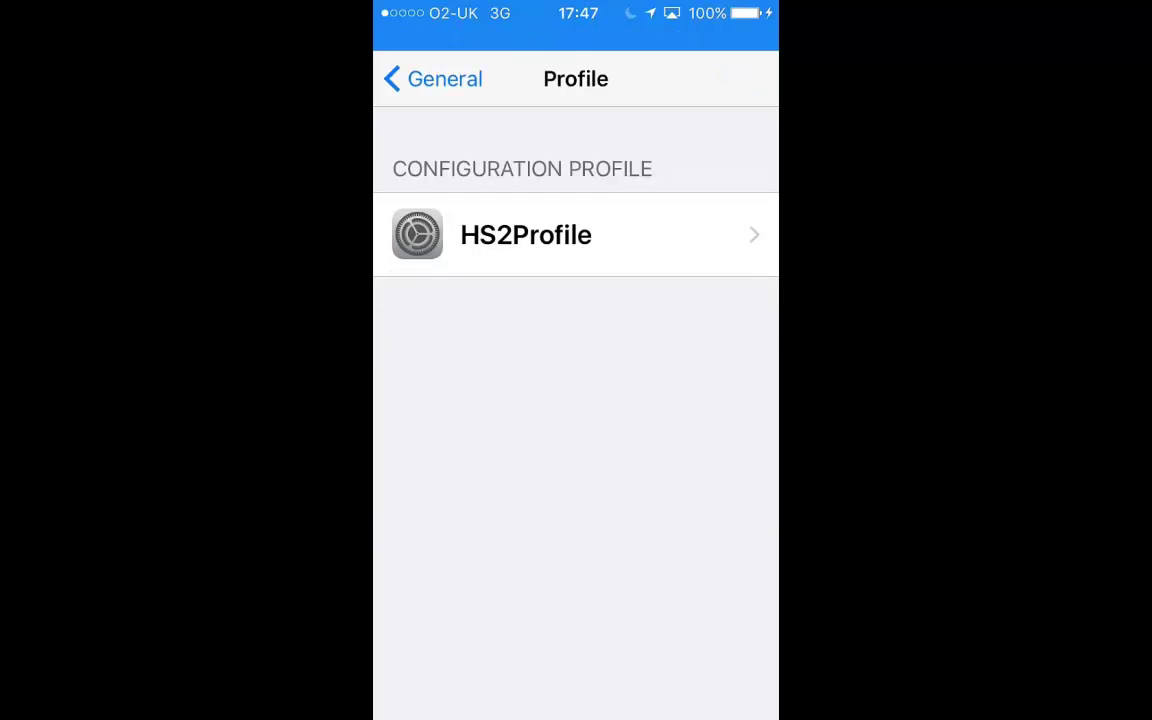
click(526, 234)
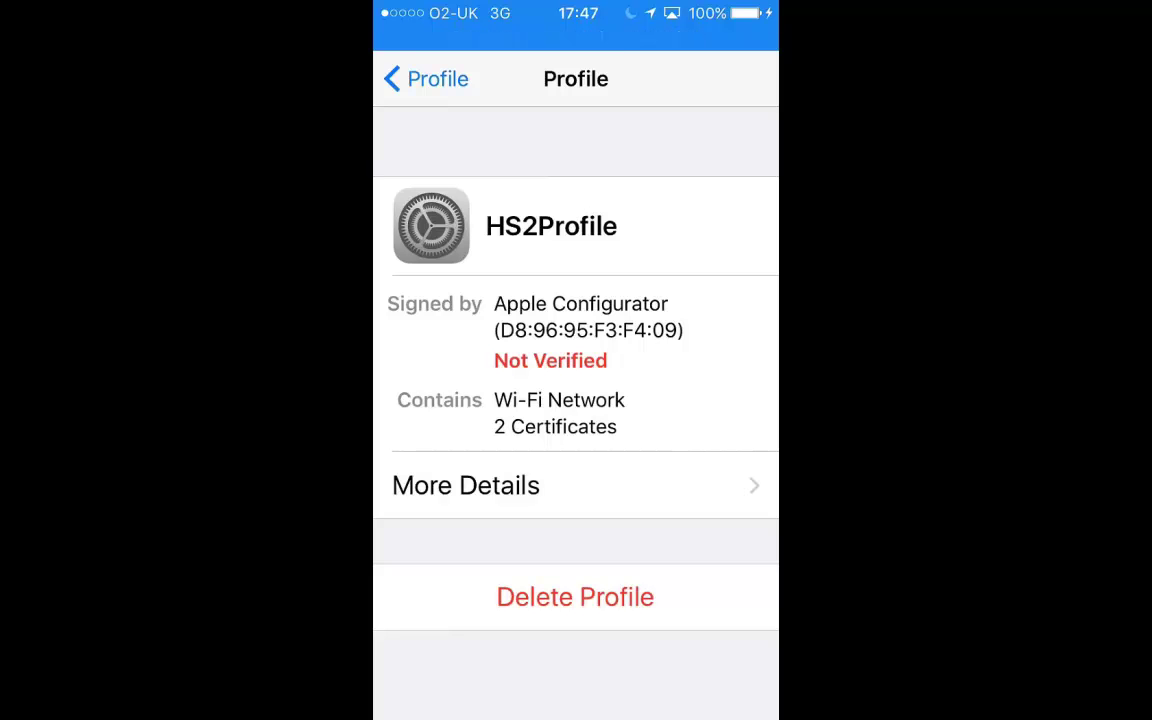
click(466, 485)
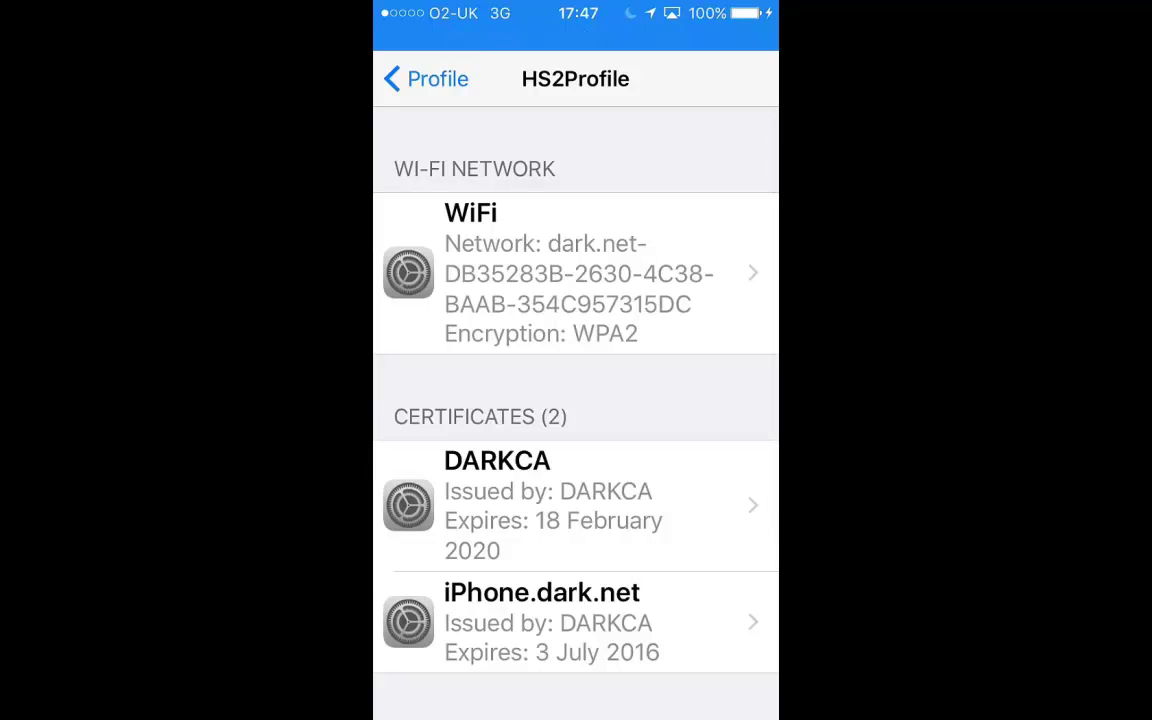
click(575, 273)
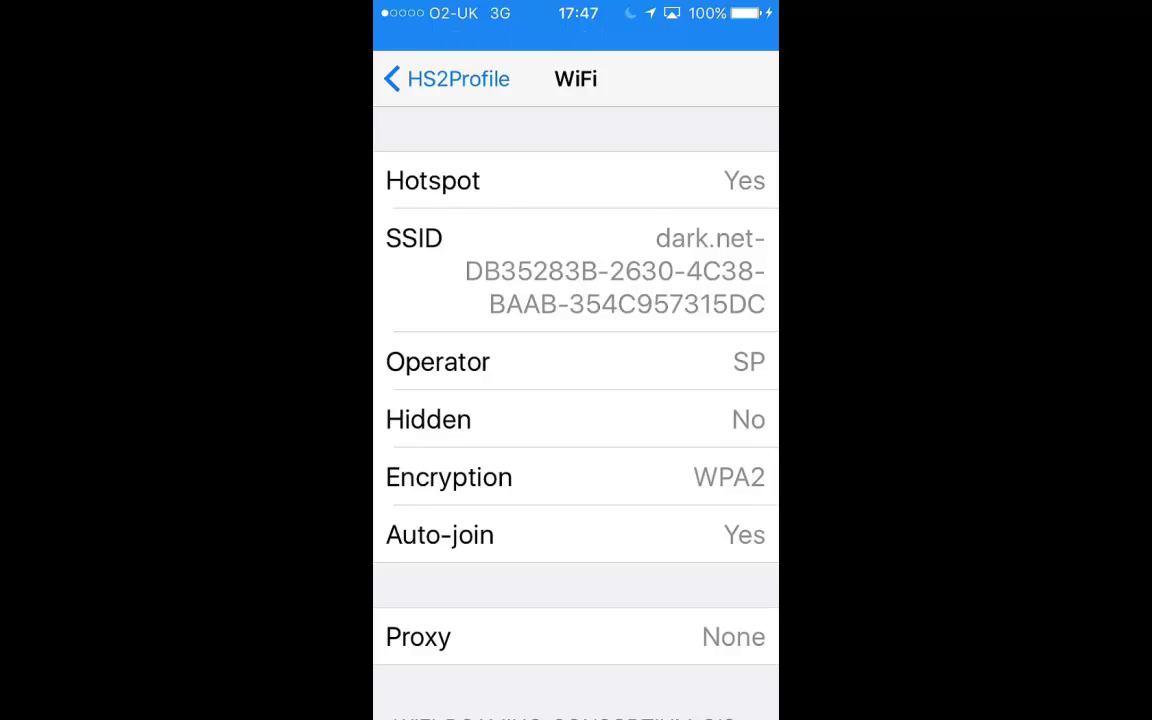
click(446, 78)
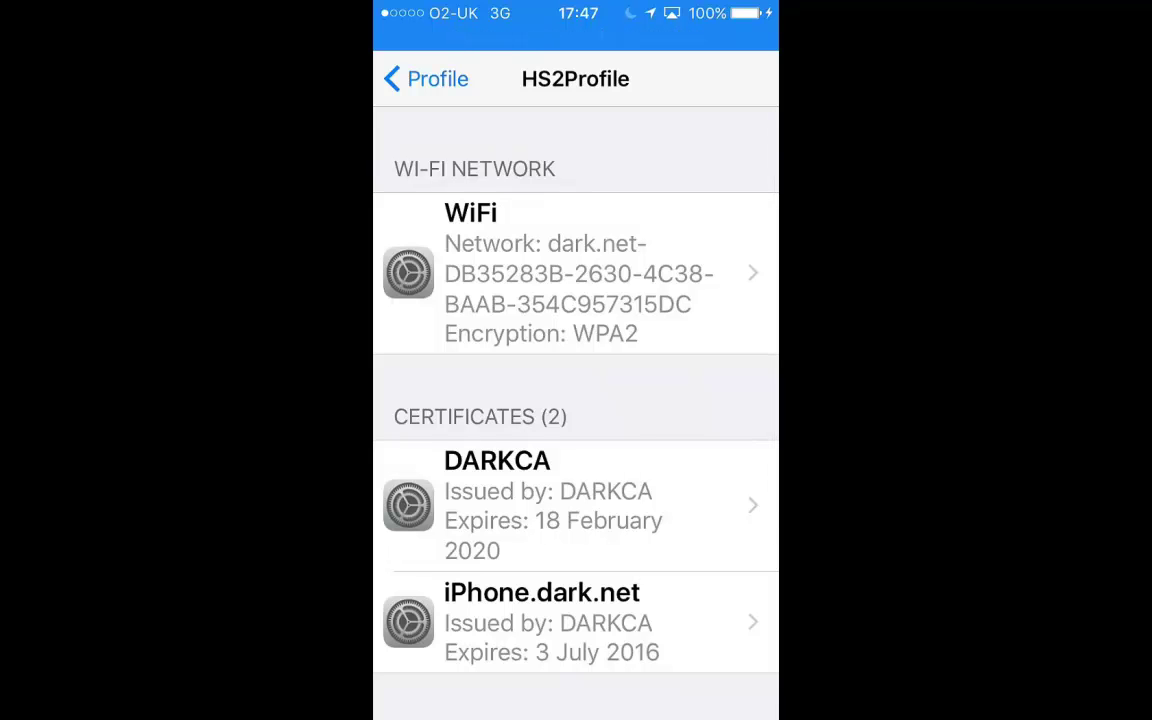
click(426, 78)
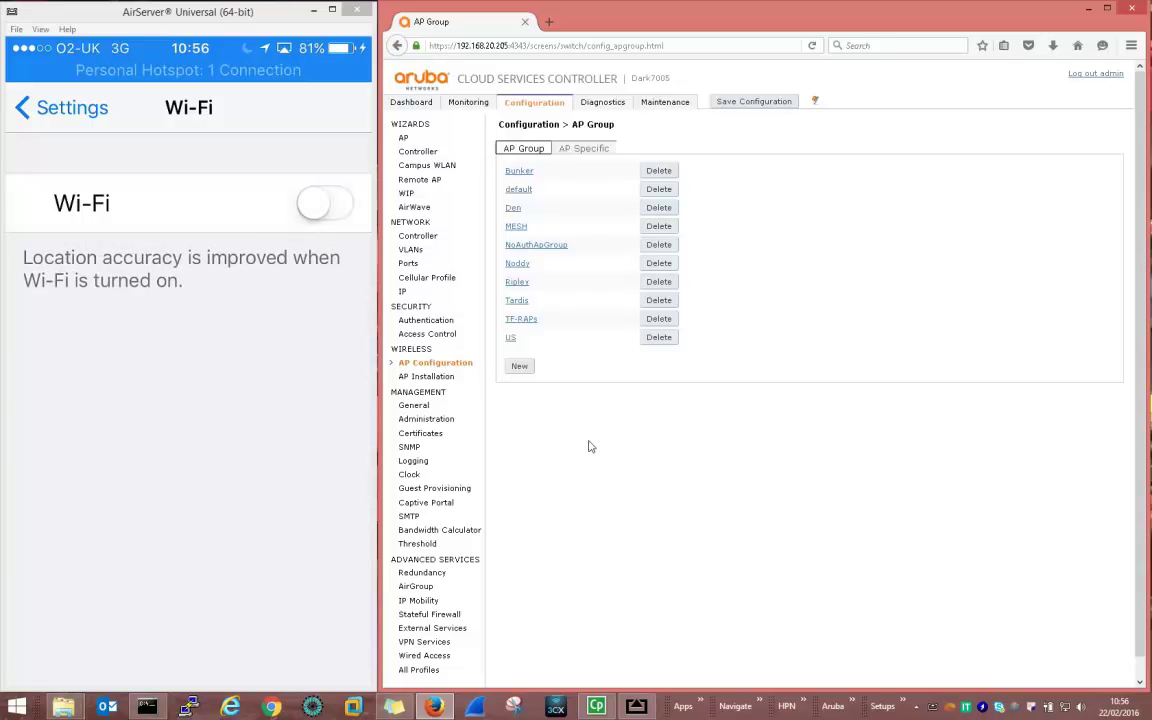
In AP group Noddy, go to the Hotspot 2.0 setting under virtual AP Noddy-vap_prof
click(517, 265)
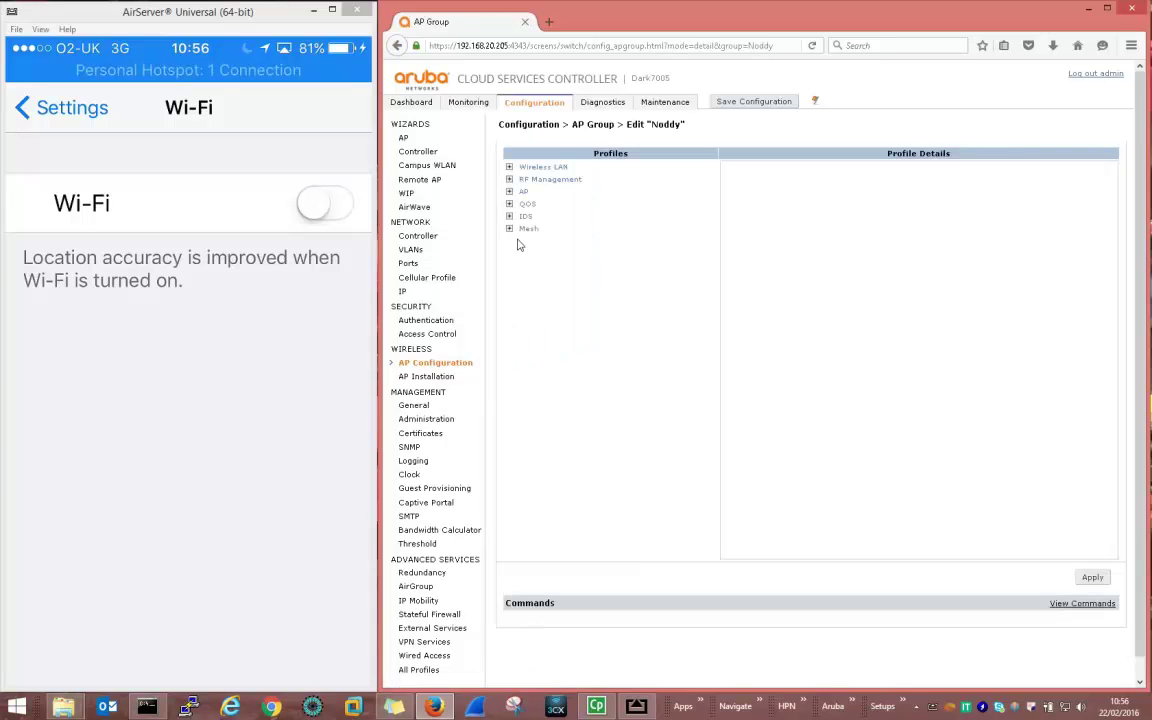
click(510, 167)
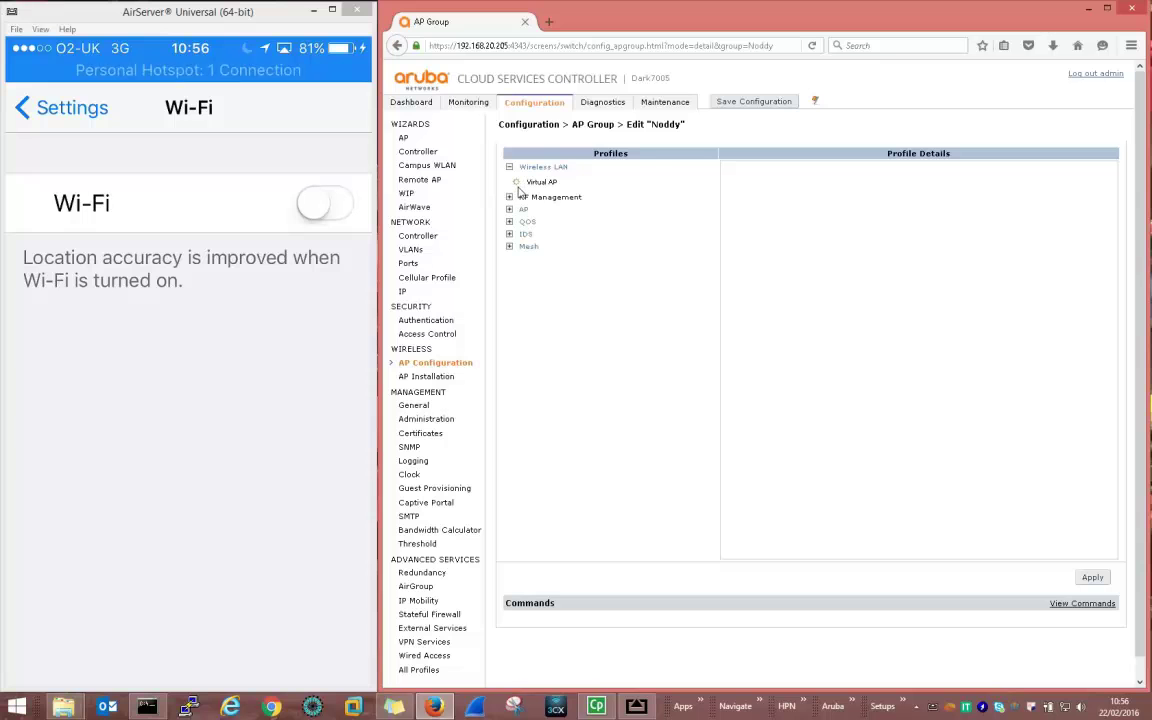
click(516, 182)
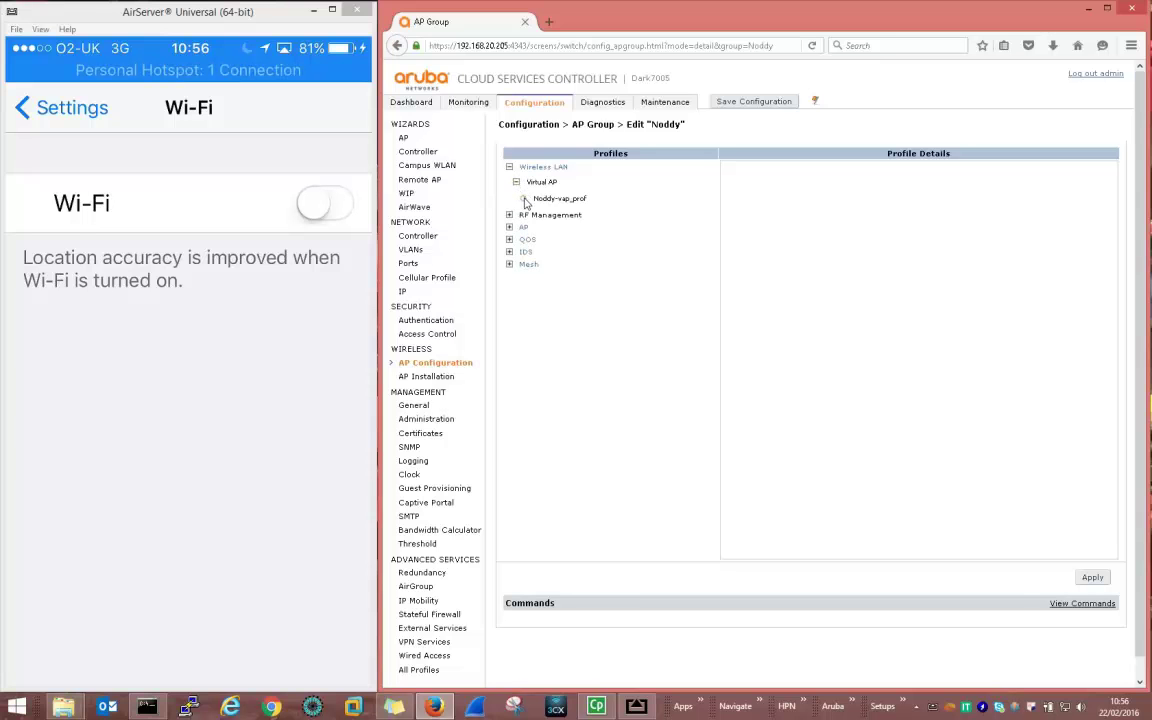
click(524, 199)
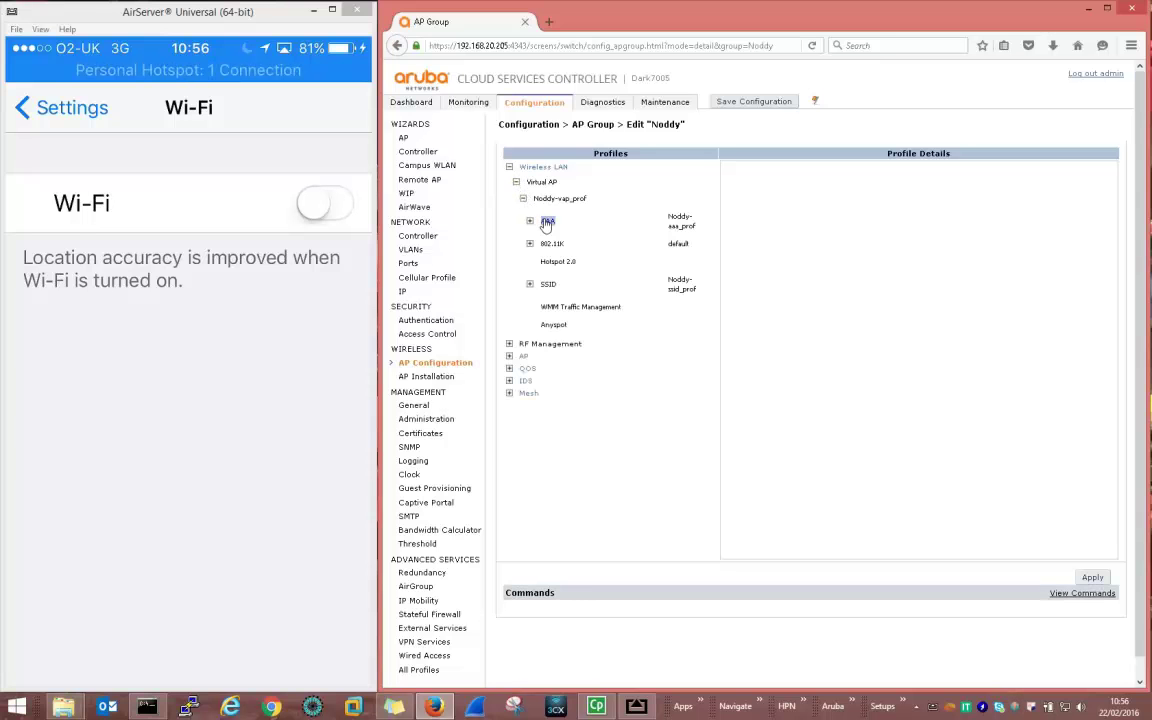
click(550, 262)
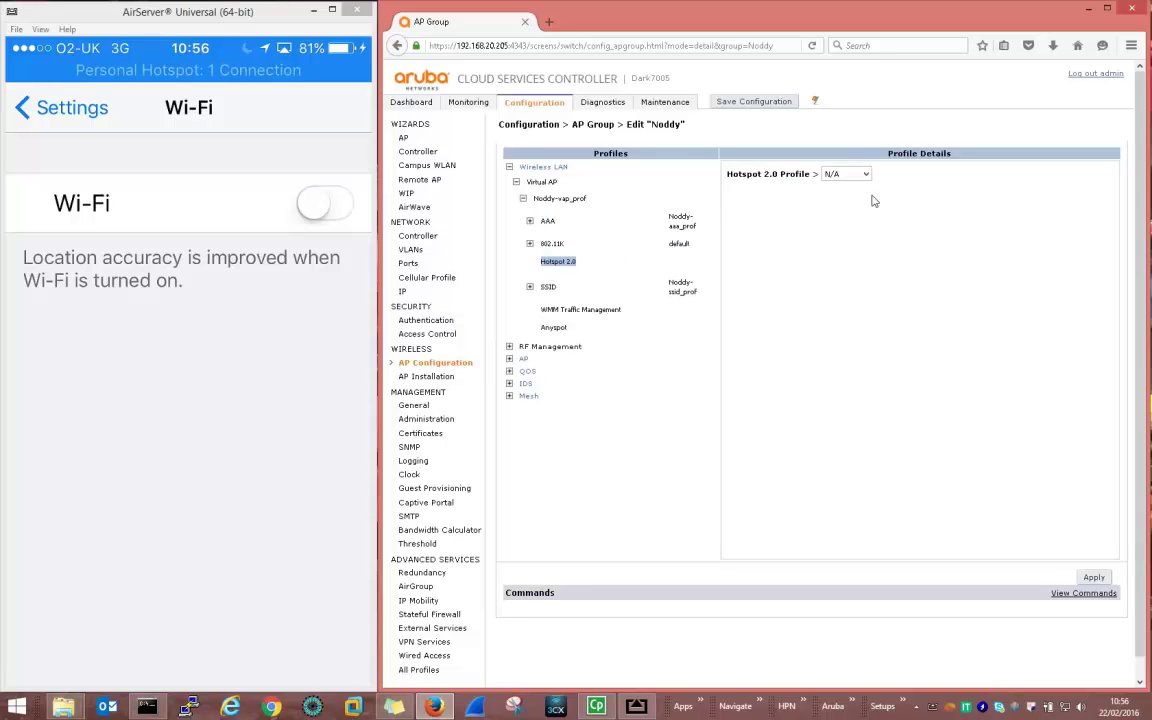
Create a new Hotspot 2.0 profile named Noddy with Advertise Hotspot 2.0 Capability enabled, and apply
click(860, 174)
click(848, 222)
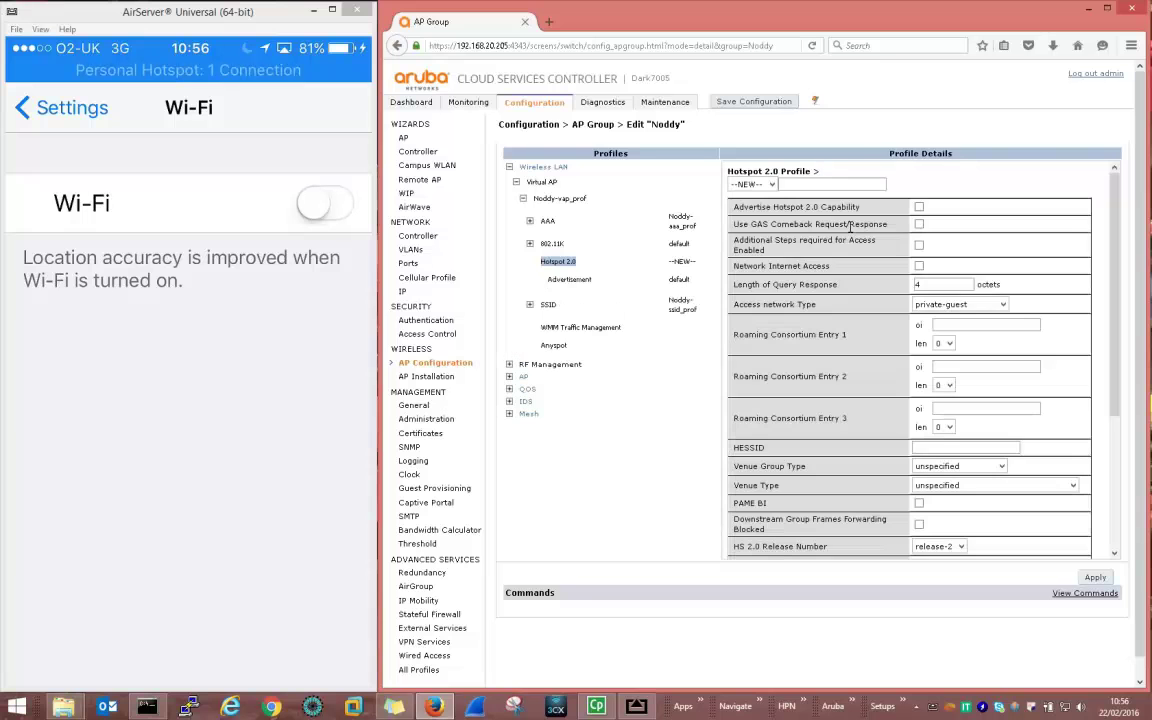
click(795, 184)
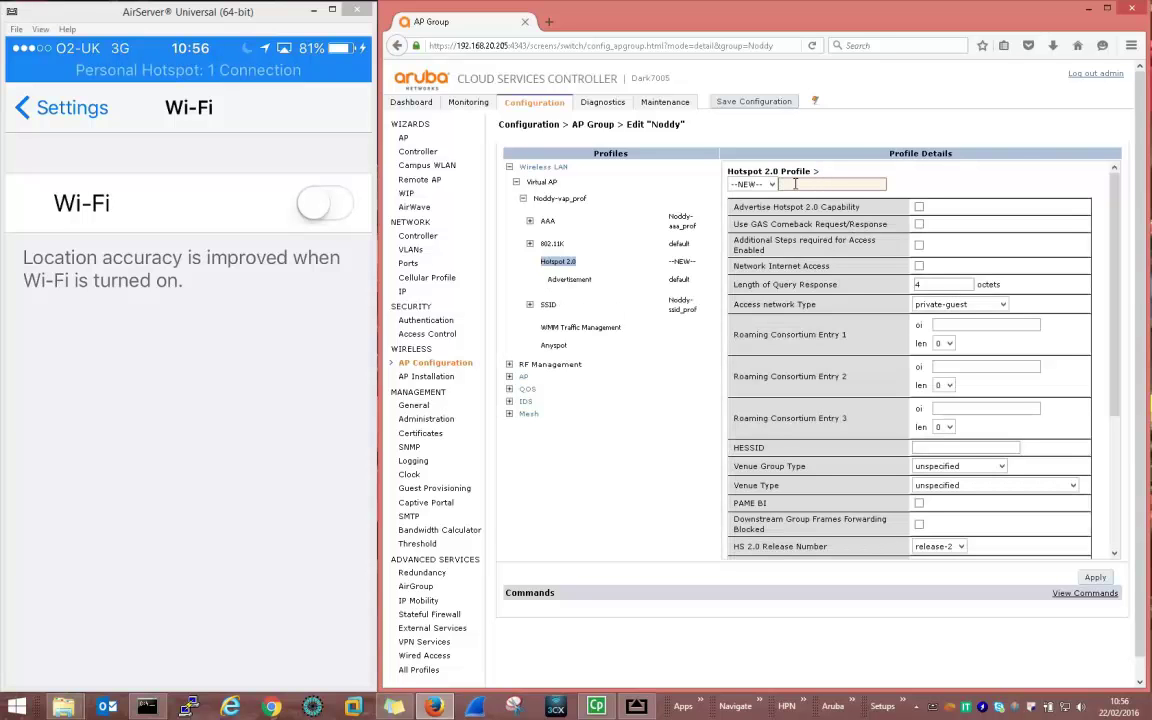
text(Noddy)
click(919, 208)
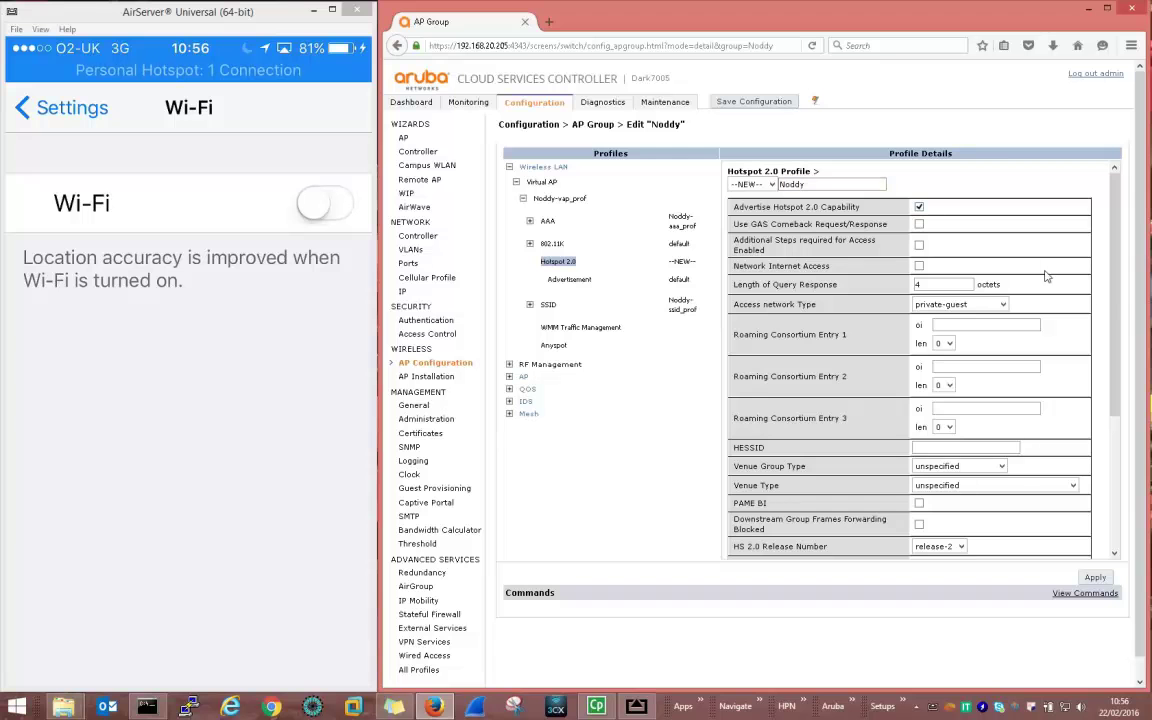
drag(1118, 302, 1131, 445)
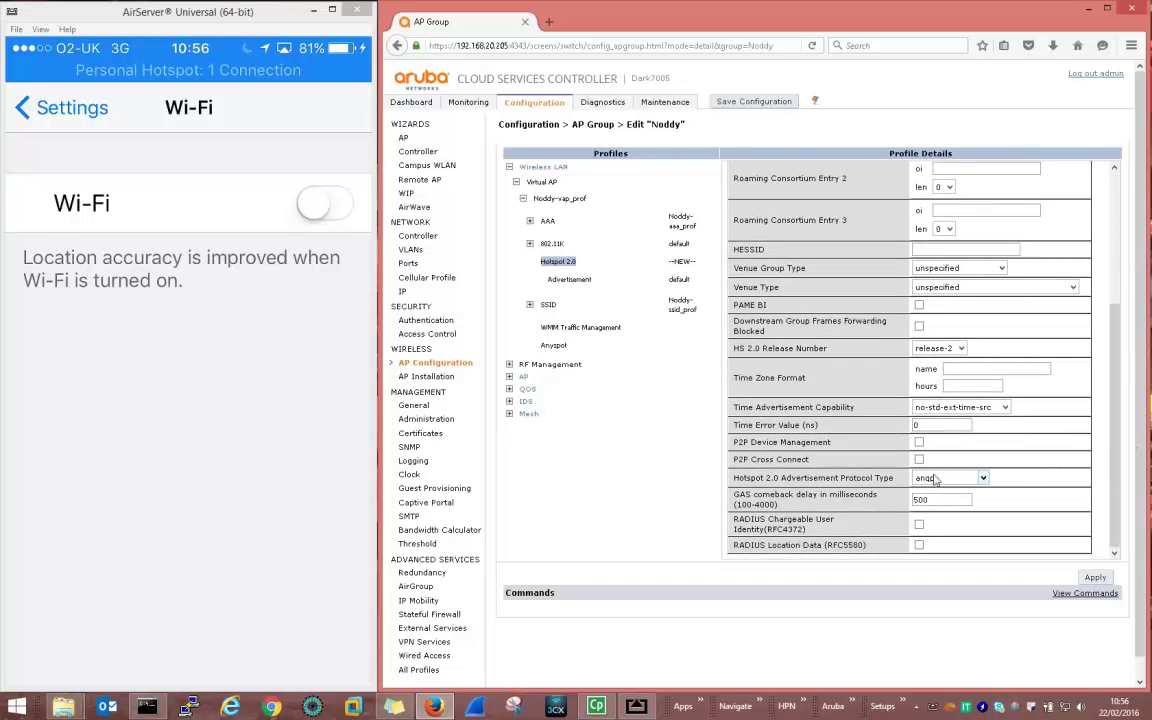
click(1094, 579)
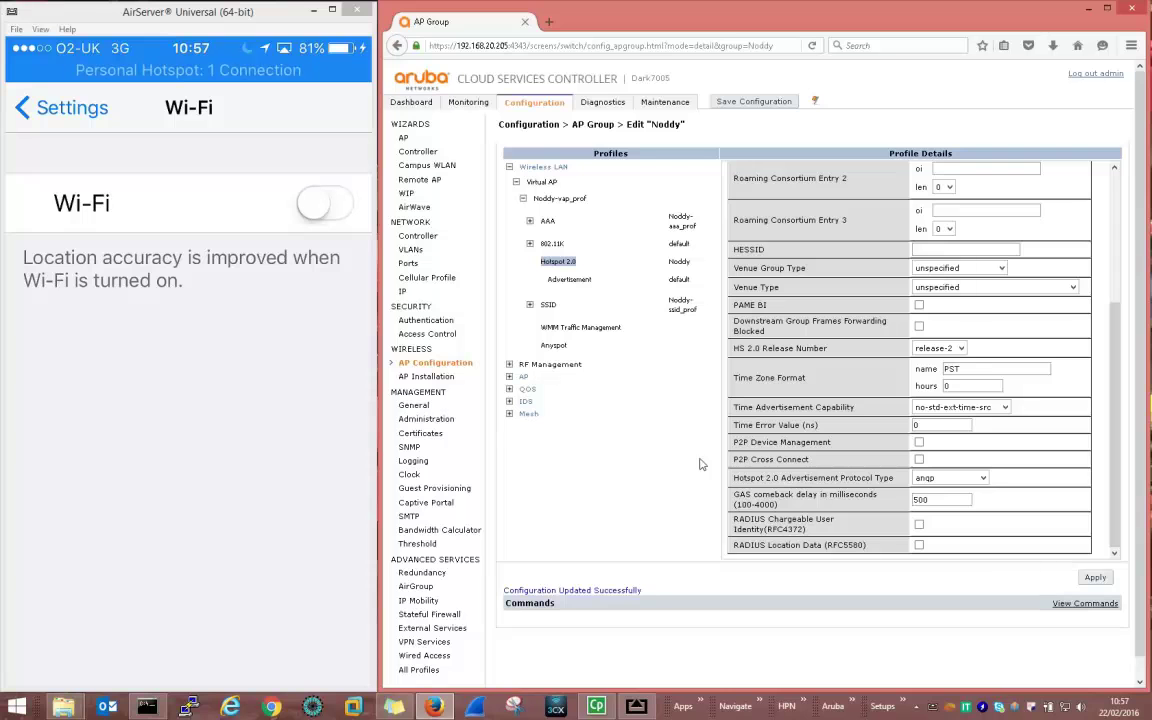
Create and apply a new advertisement profile named Noddy from the --NEW-- option
click(558, 285)
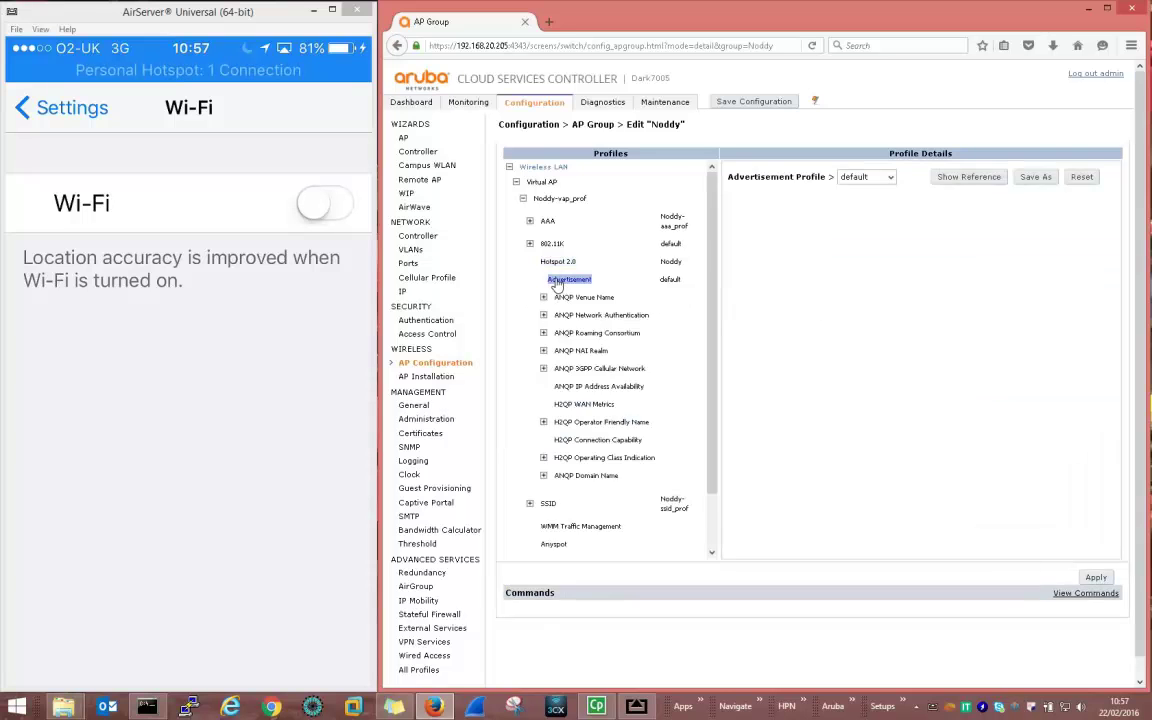
click(890, 177)
click(858, 228)
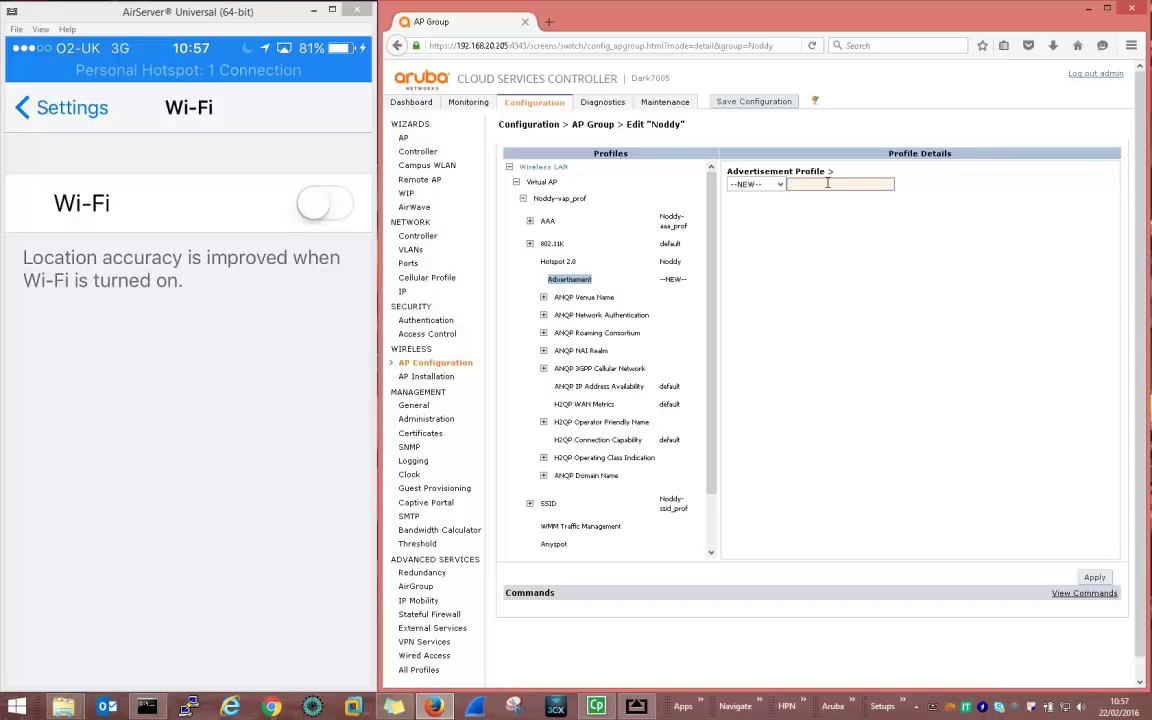
text(Noddy)
click(1096, 579)
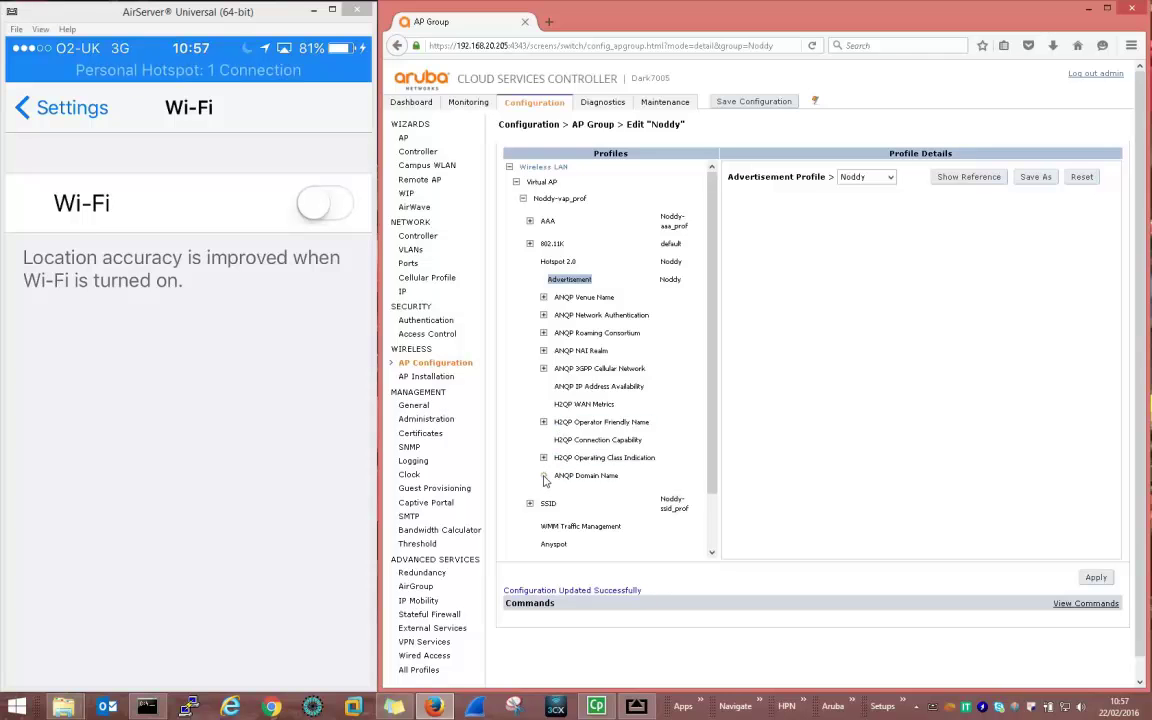
Add a new ANQP Domain Name profile called Noddy and apply it
click(572, 477)
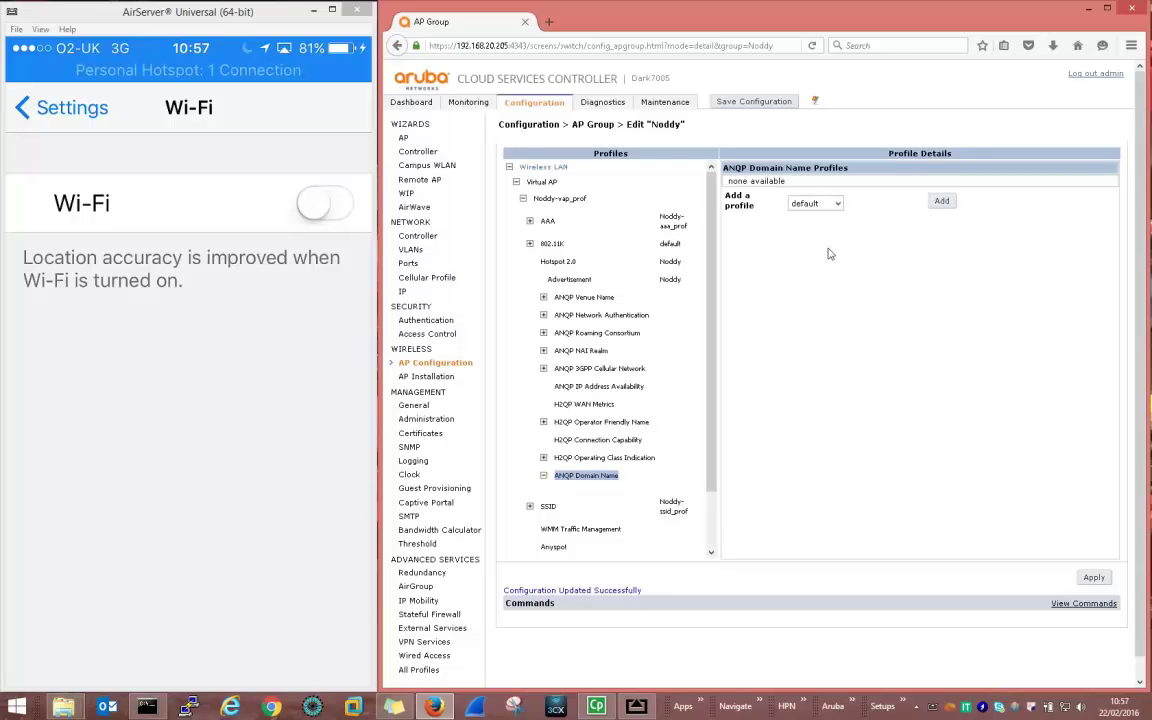
click(837, 205)
click(818, 243)
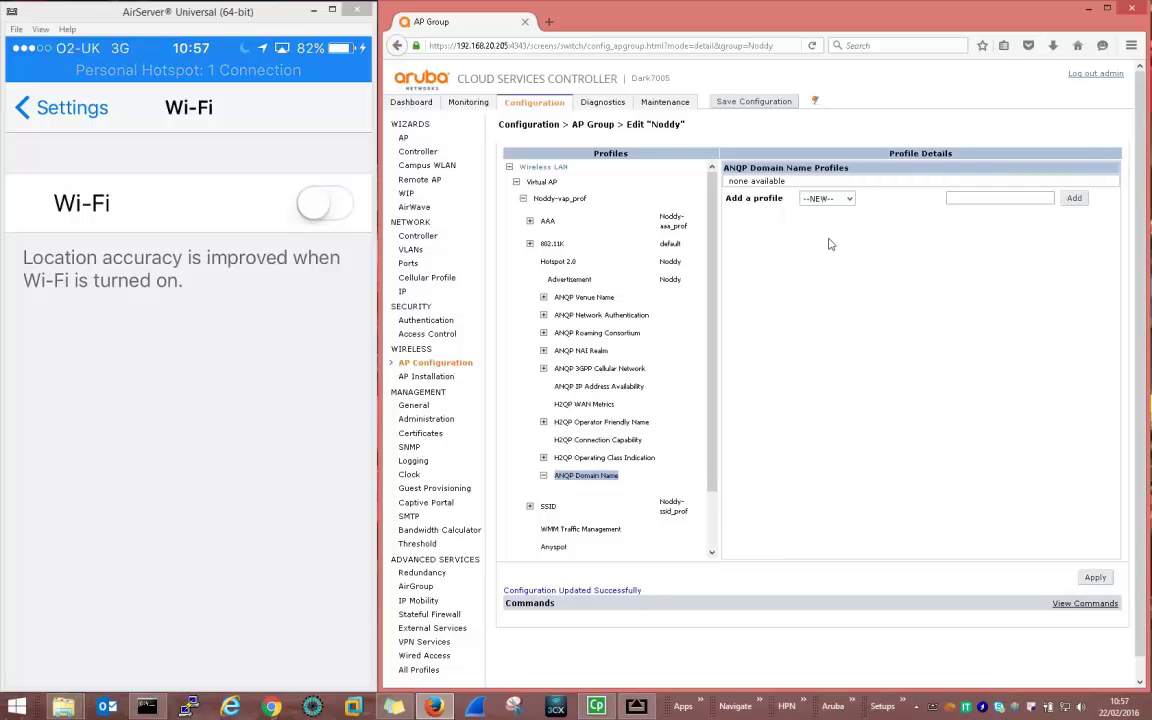
click(1004, 198)
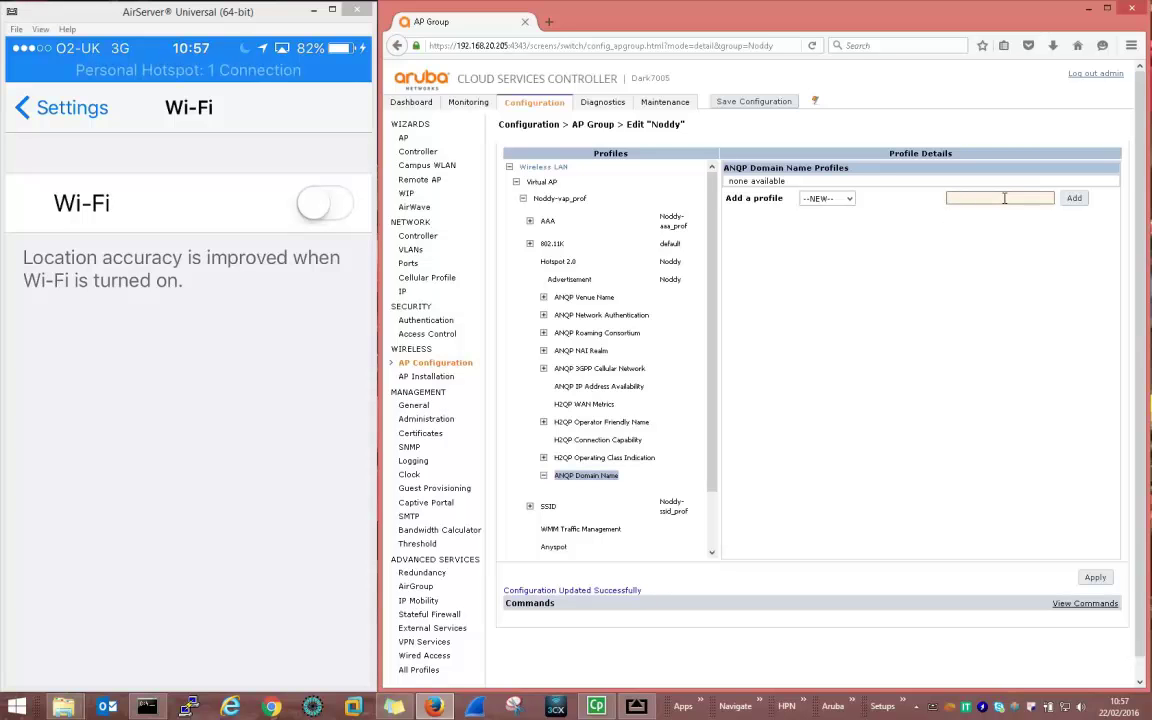
text(Noddy)
click(1071, 200)
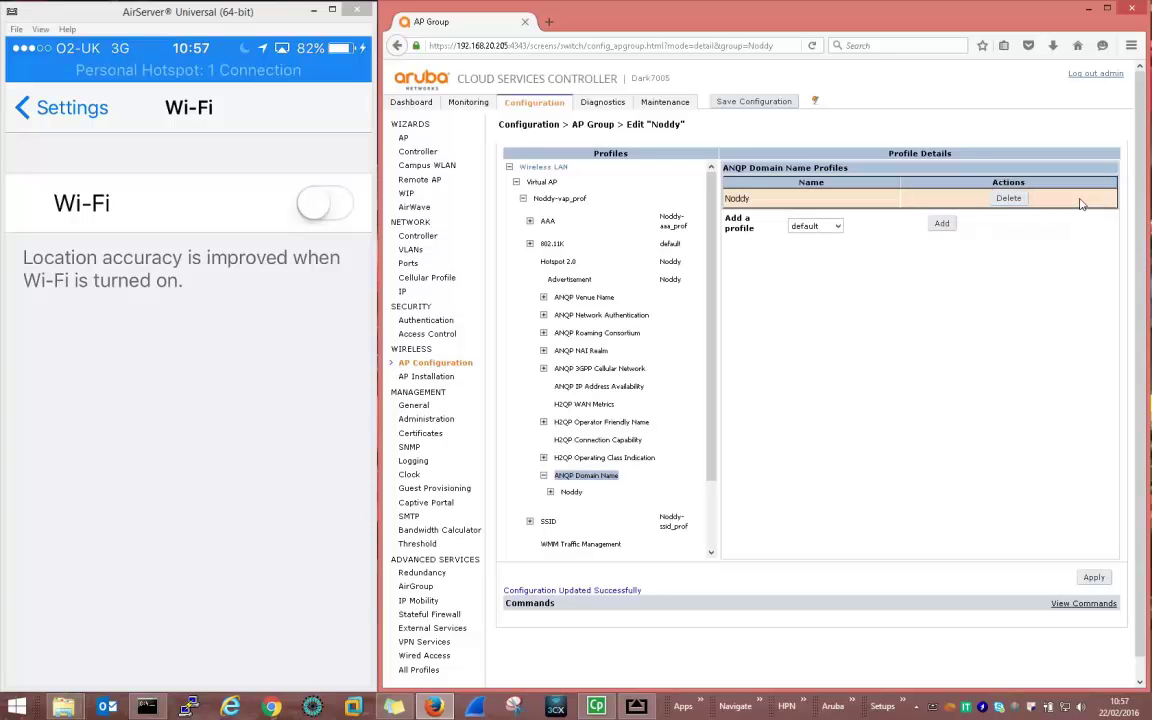
click(1094, 578)
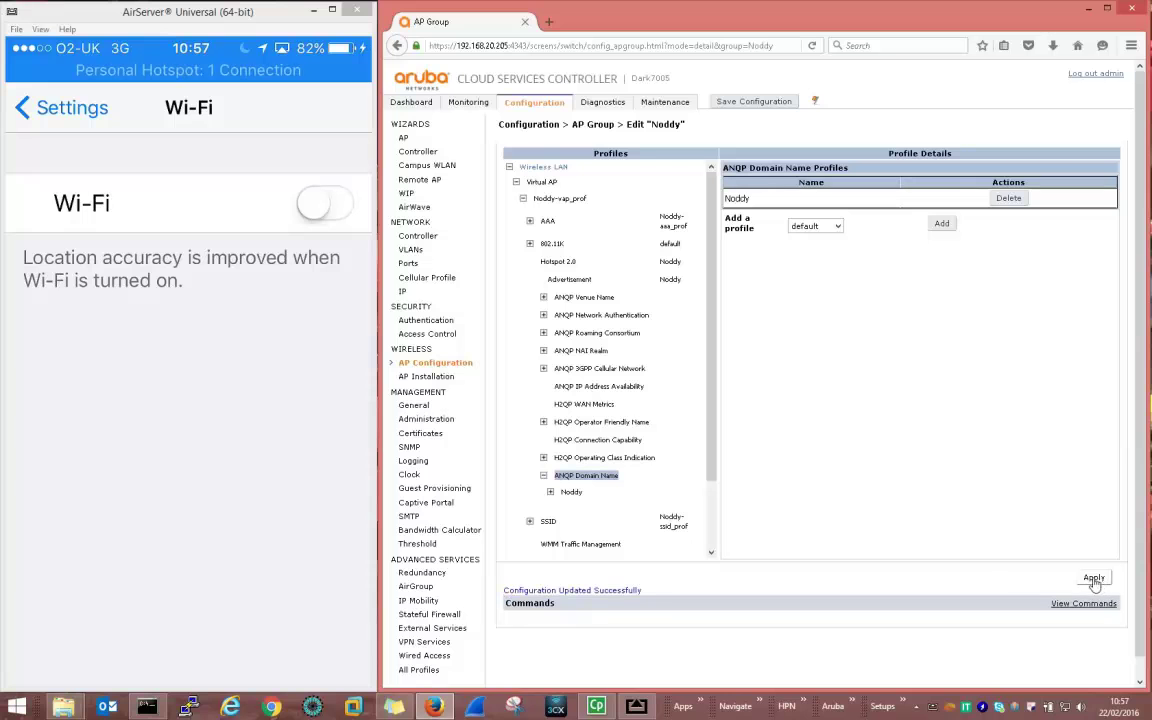
Set the Noddy profile's domain name to dark.net and apply
click(571, 493)
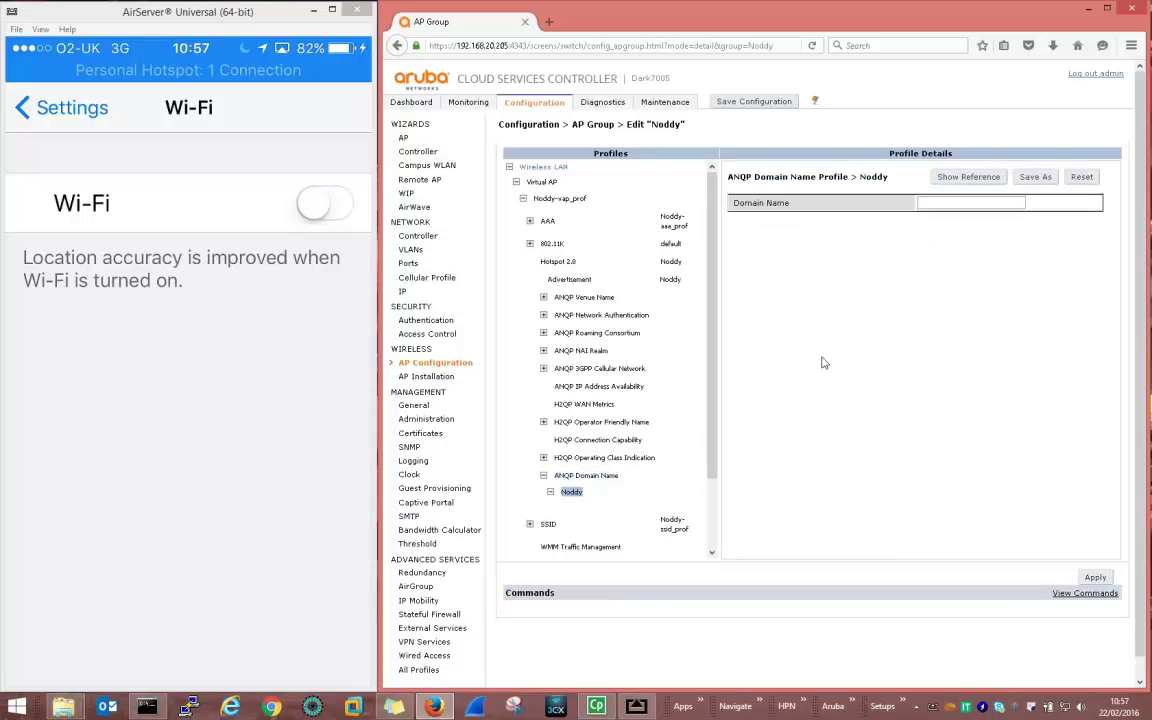
click(960, 202)
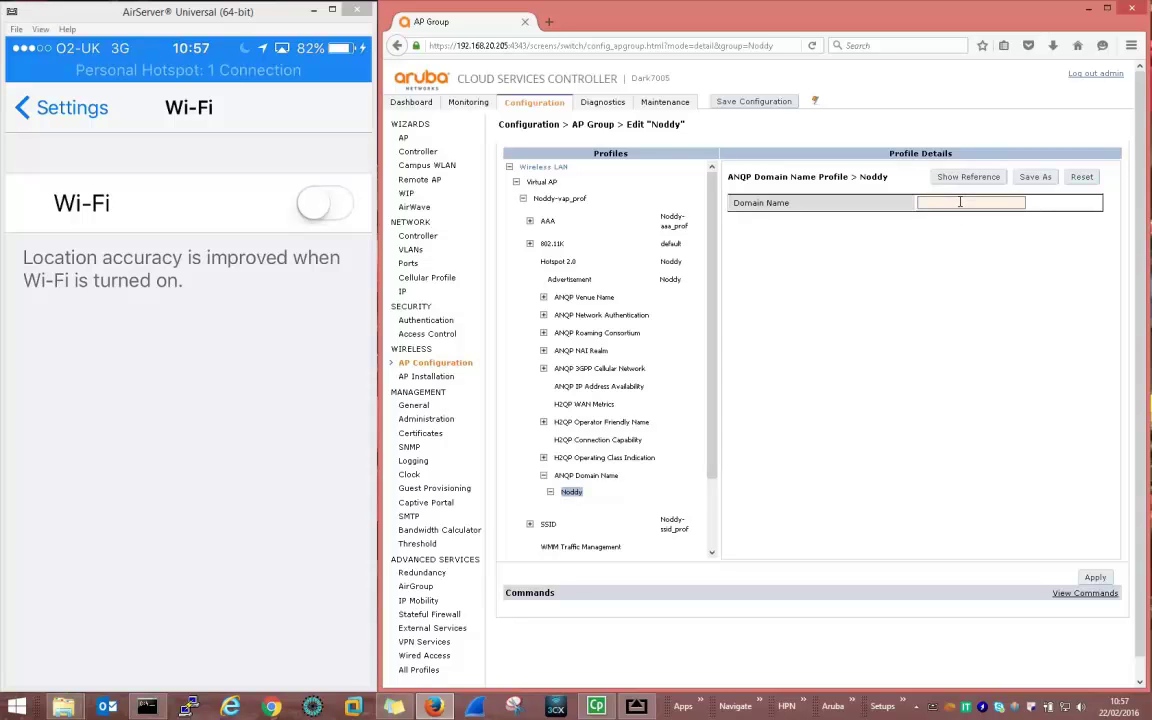
text(dark.net)
click(1095, 578)
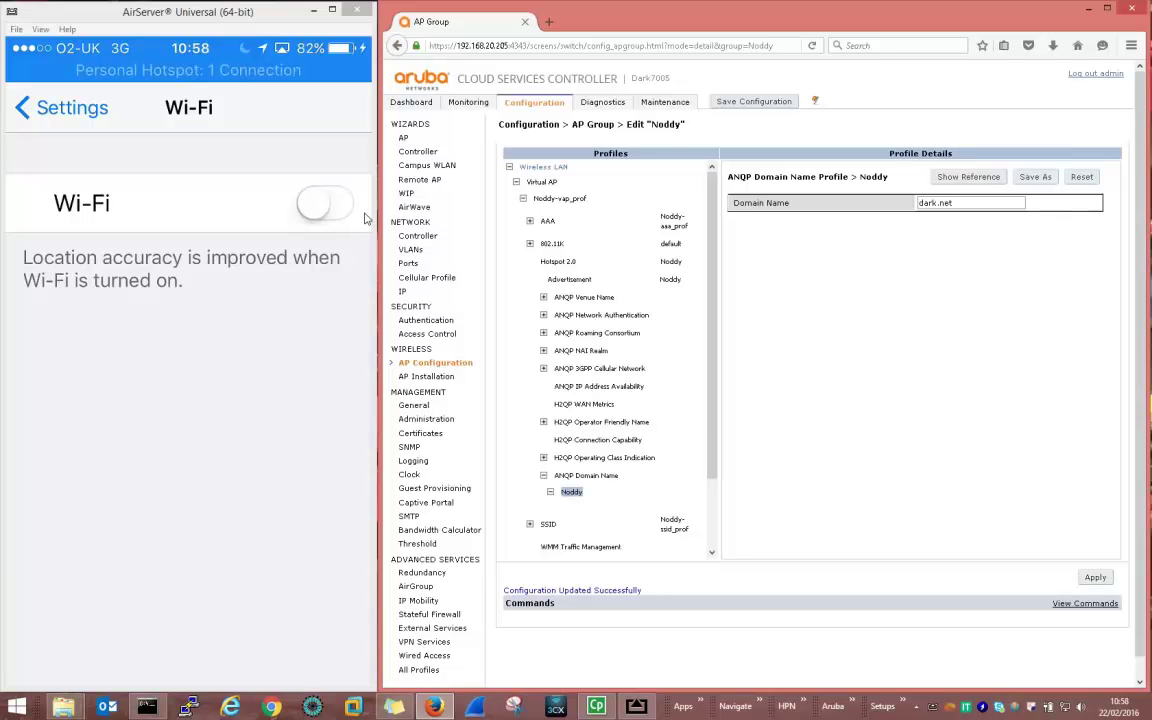
click(326, 204)
Change the SSID profile's Network Name from Noddy to BigEars and apply
click(548, 525)
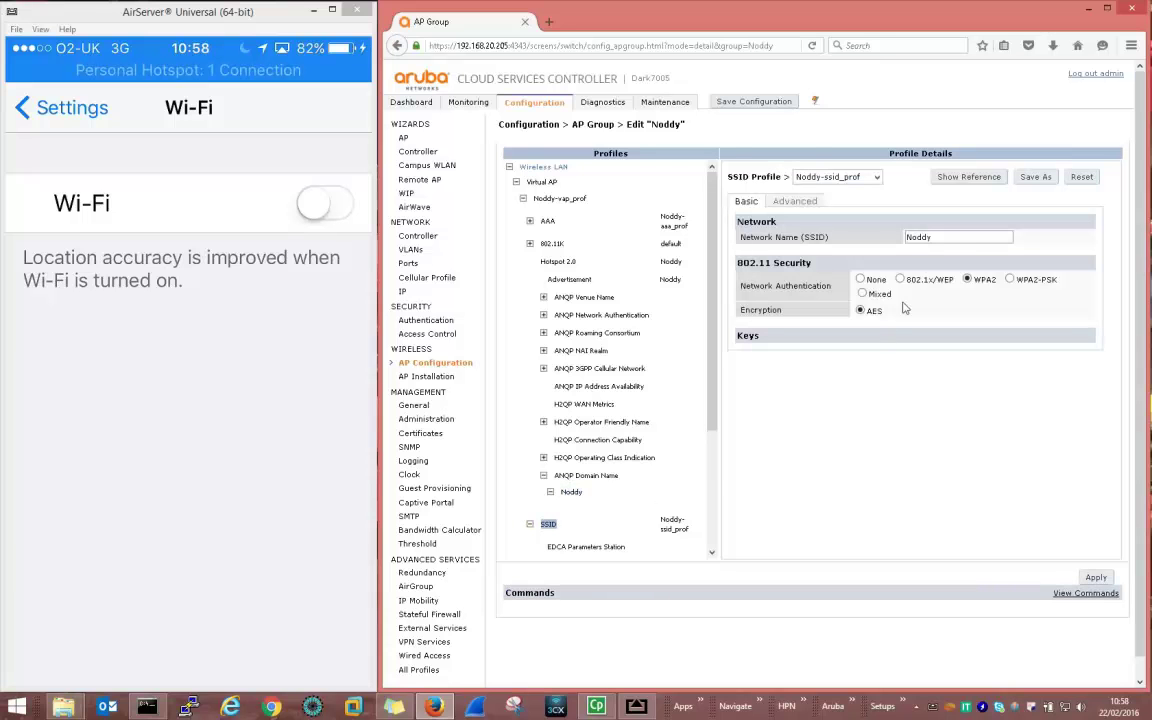
click(942, 237)
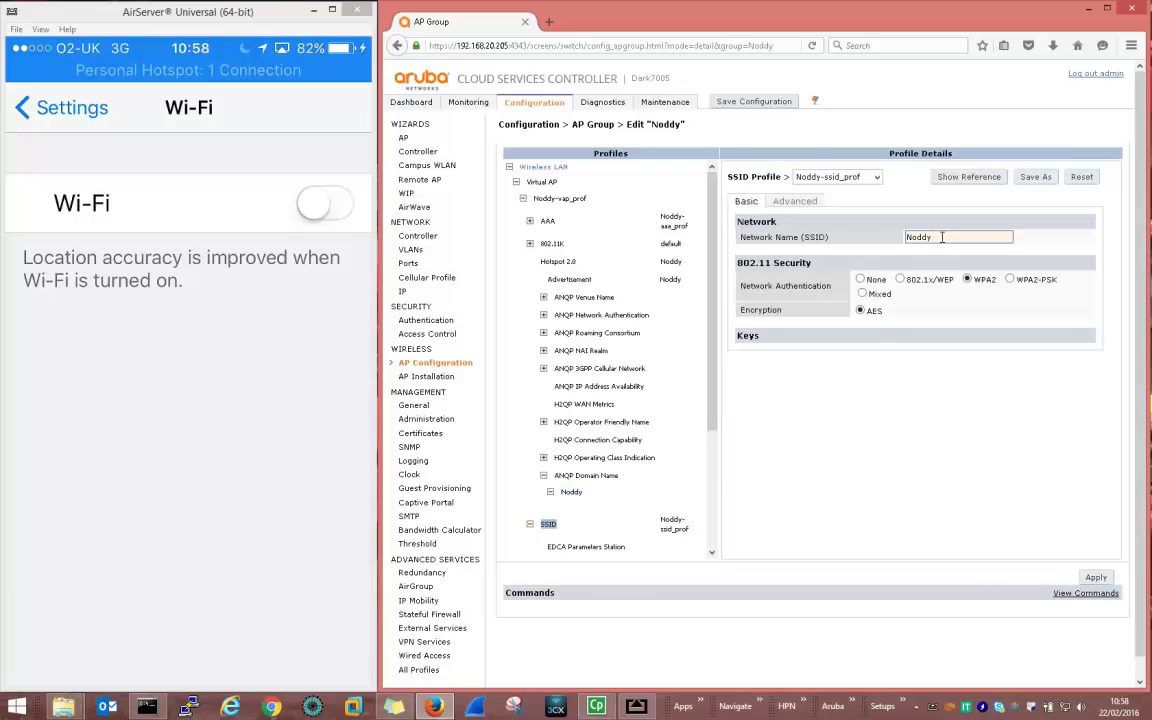
key(BackSpace)
key(BackSpace)
key(BackSpace)
key(BackSpace)
key(BackSpace)
text(BigEars)
click(1096, 578)
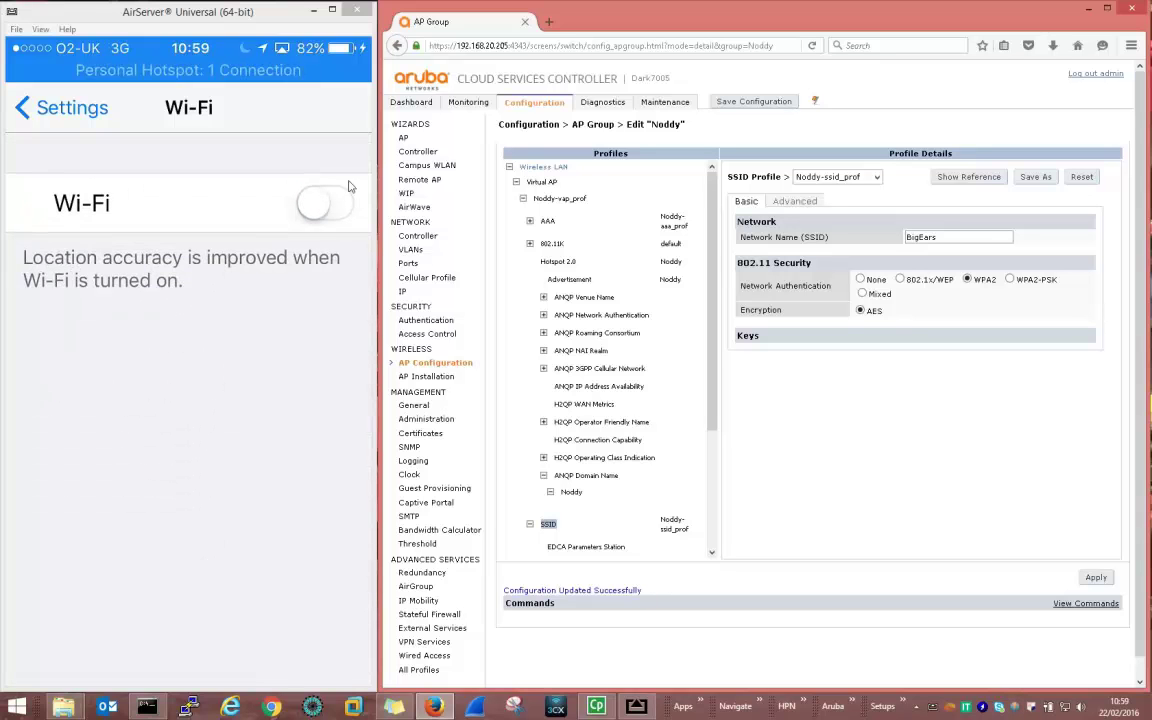
Edit the Noddy domain name field to read junk.net and apply
click(572, 494)
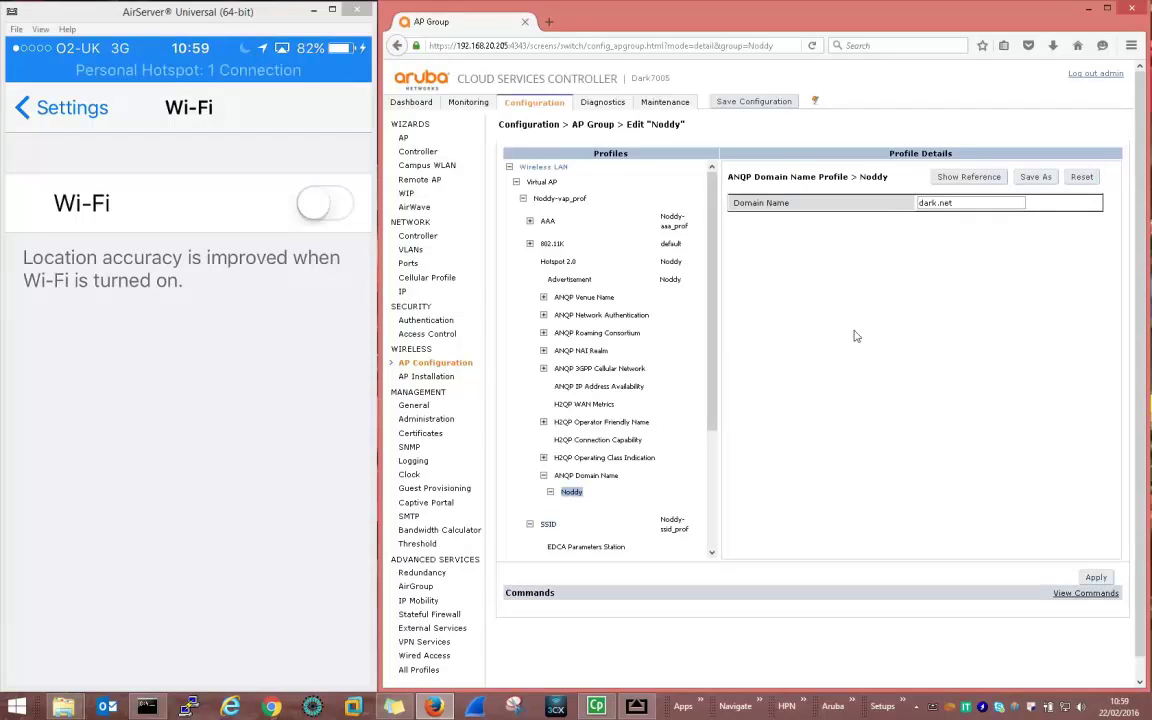
click(933, 203)
key(BackSpace)
key(BackSpace)
key(BackSpace)
key(BackSpace)
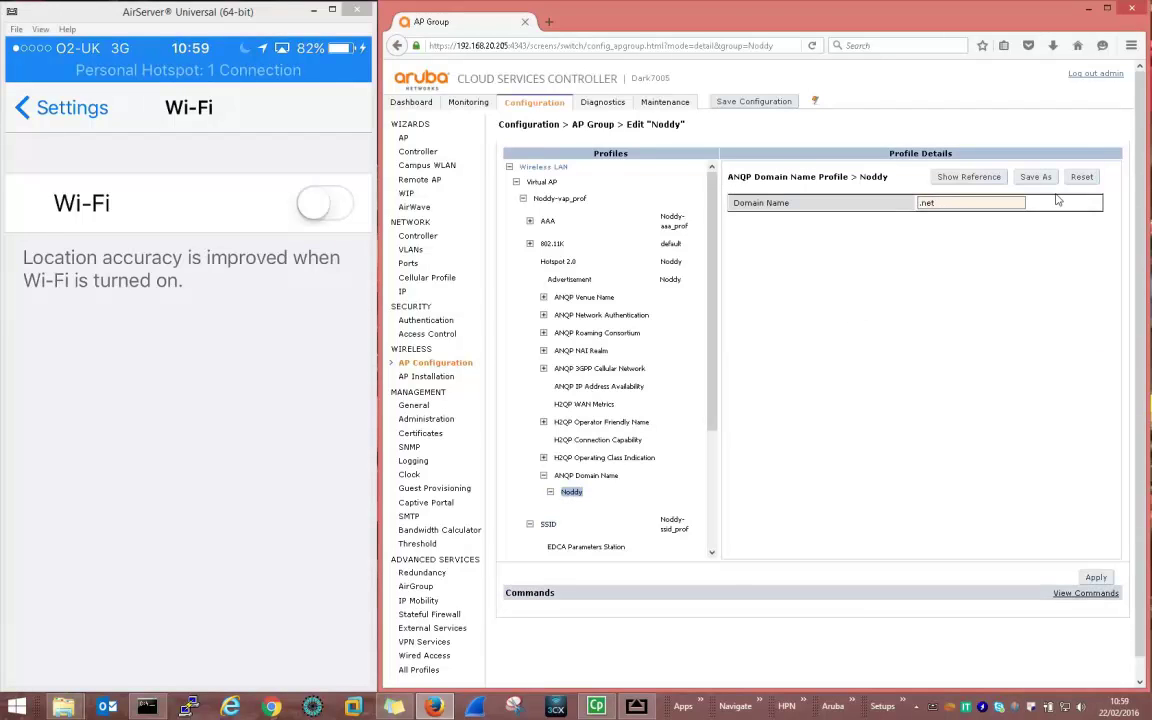
text(junk)
click(1096, 578)
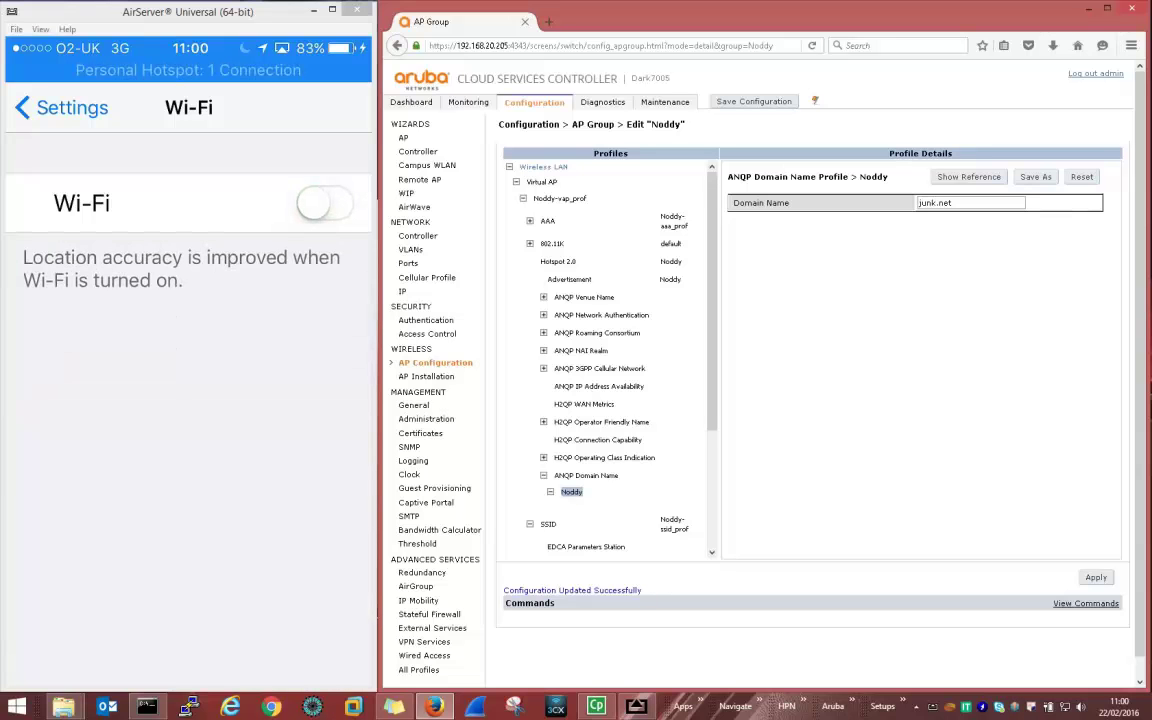
Go to AP Configuration under Wireless to show the AP Group list
click(420, 364)
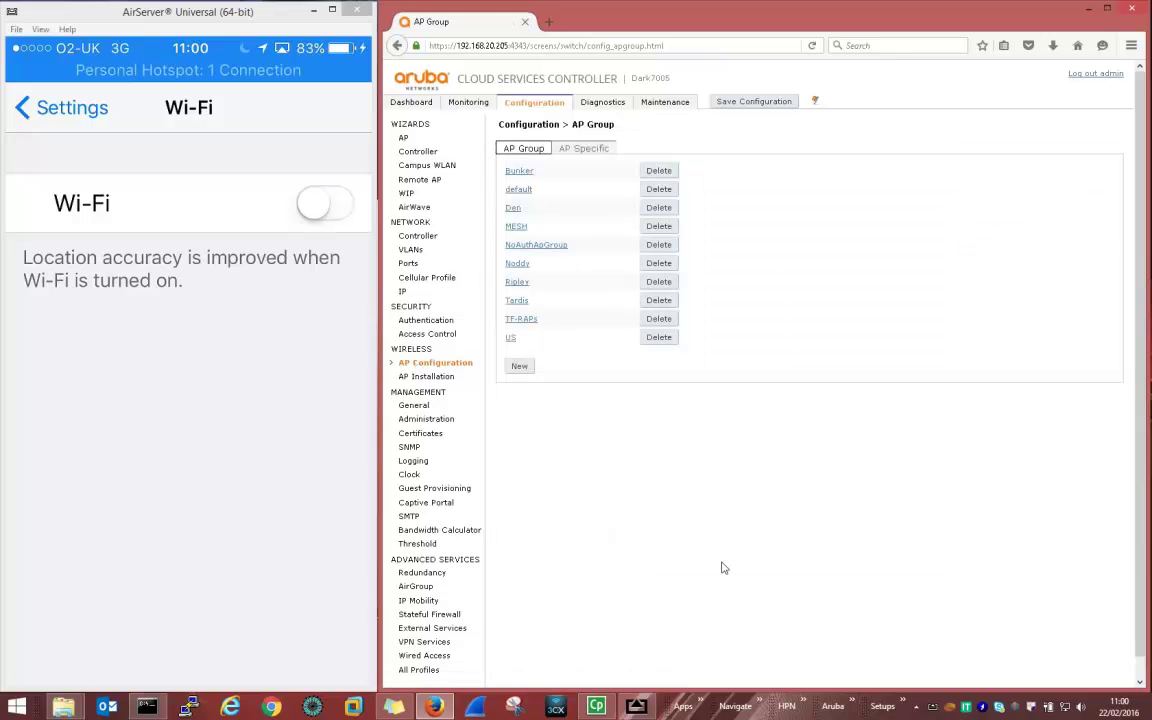